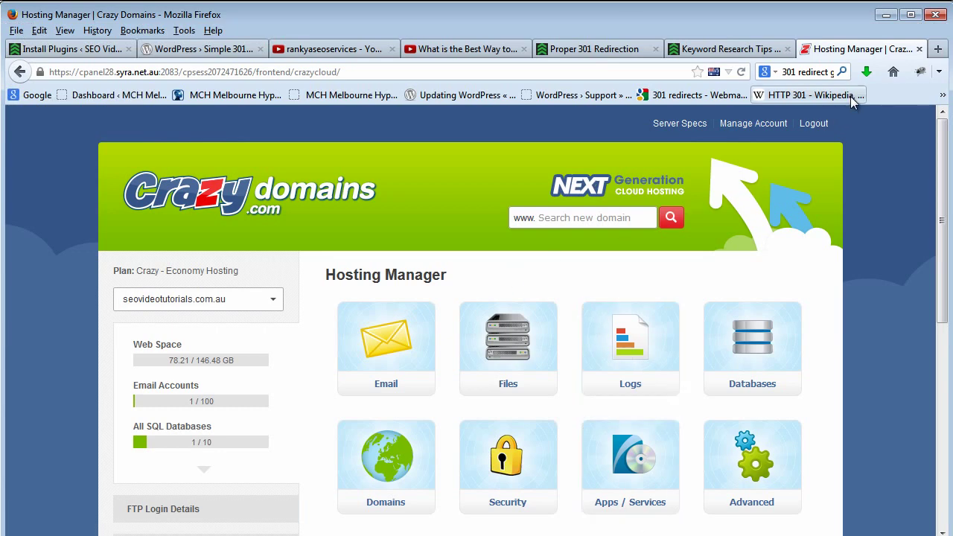
Open the Proper 301 Redirection page and highlight the path after the domain in its address.
click(588, 49)
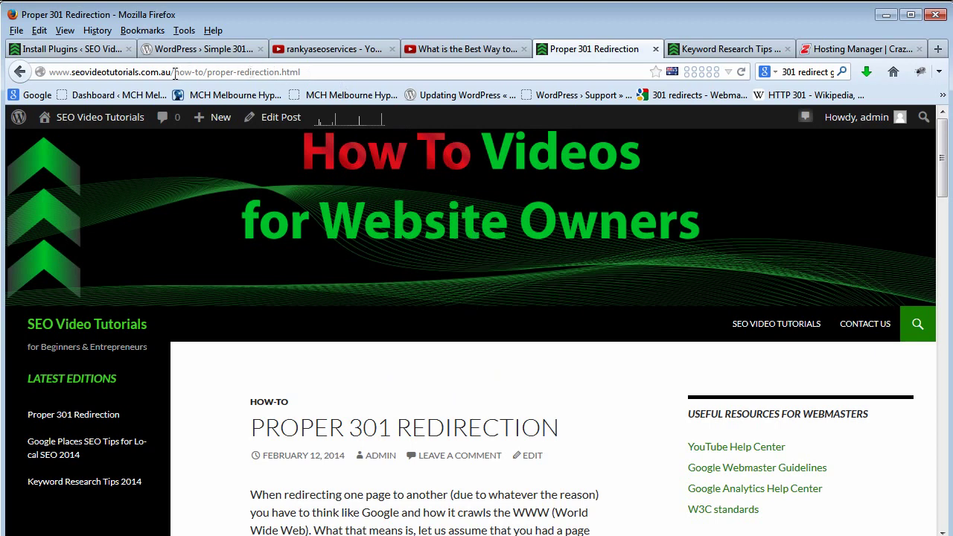
drag(175, 72, 315, 74)
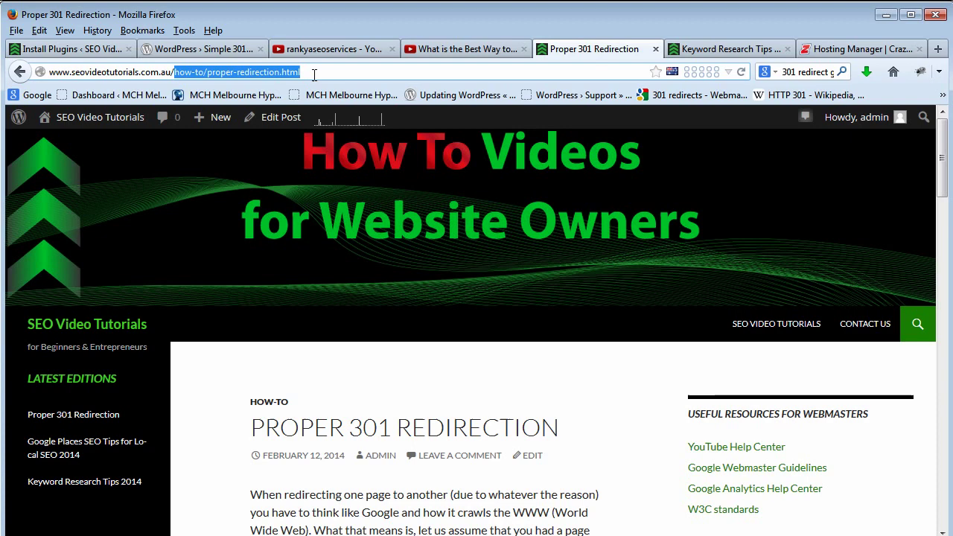
click(314, 75)
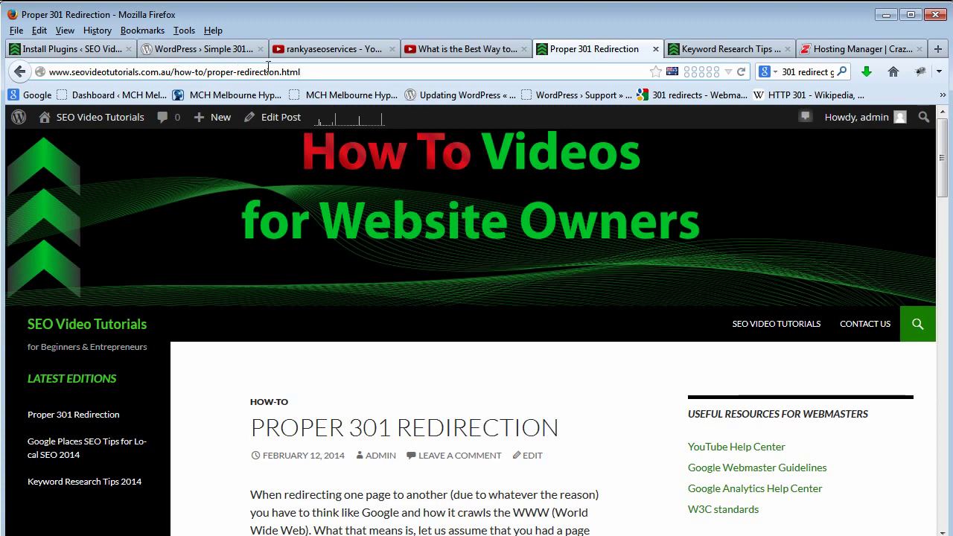
Try replacing the html extension with php in the page's address.
drag(283, 72, 322, 72)
text(php)
key(BackSpace)
key(BackSpace)
Copy the path how-to/proper-redirection.html from the page's address.
drag(173, 70, 301, 70)
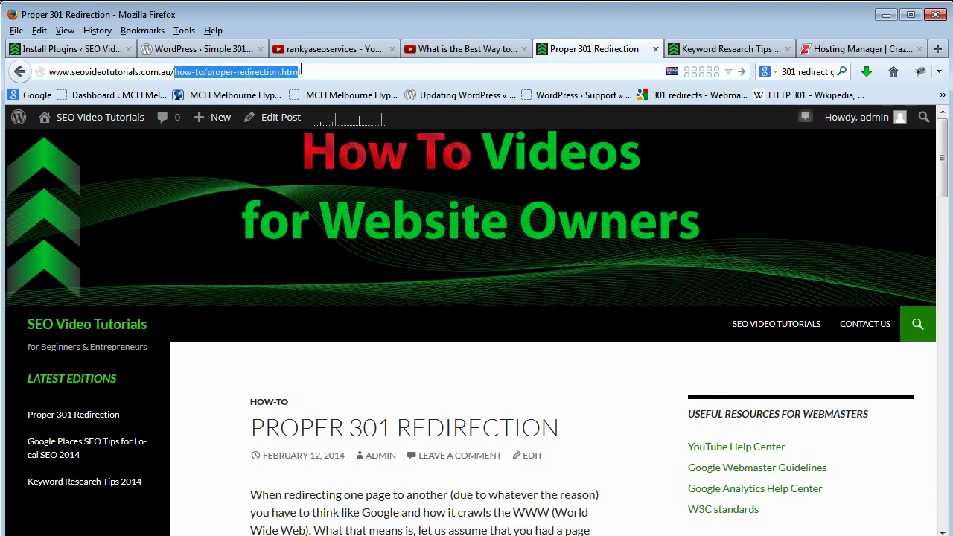
right_click(264, 68)
click(297, 113)
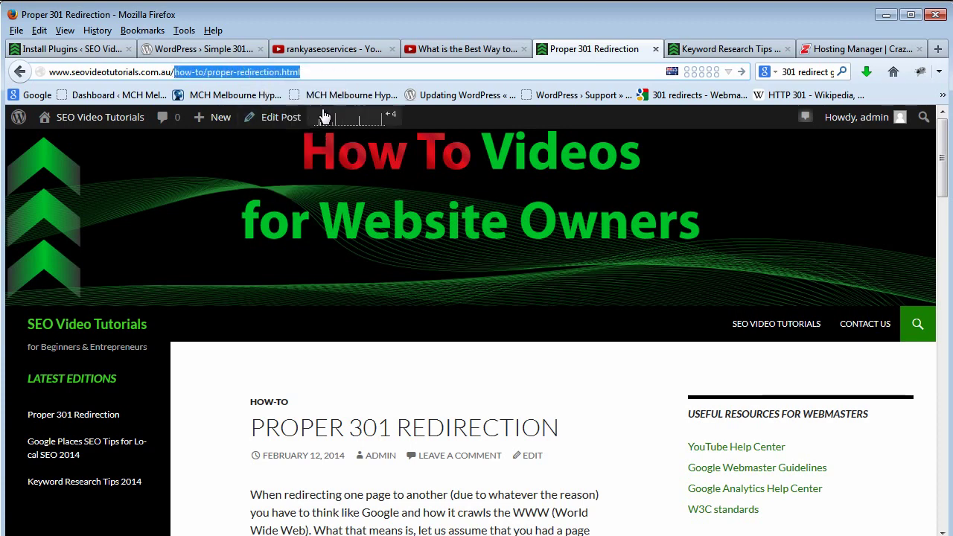
click(338, 71)
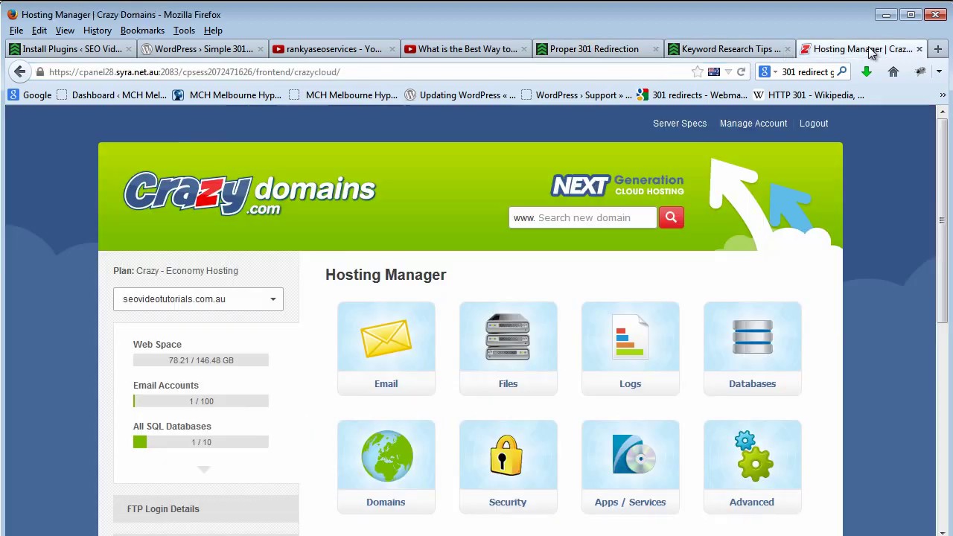
Return to the Hosting Manager and open the Redirects page of the Domains section.
click(849, 49)
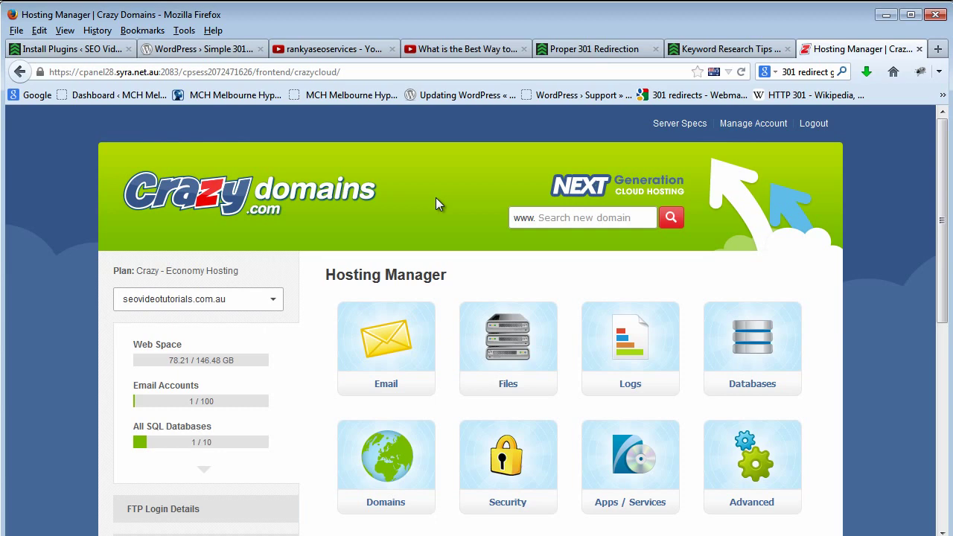
scroll(408, 211, down, 2)
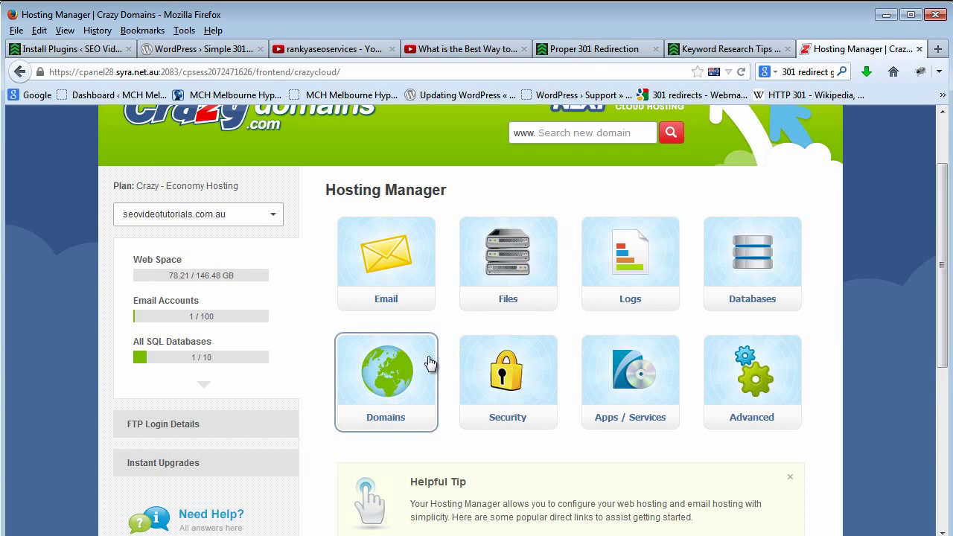
click(350, 394)
scroll(430, 383, down, 2)
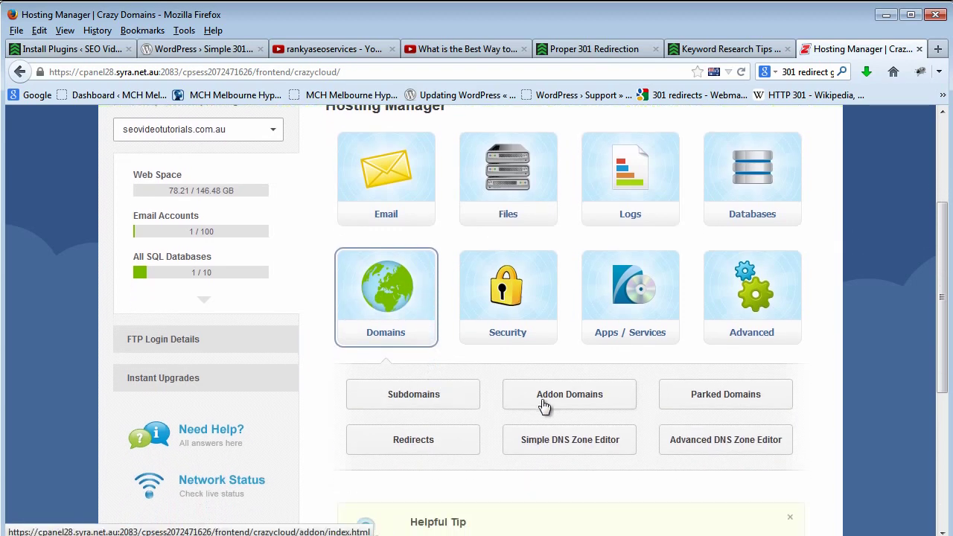
click(393, 444)
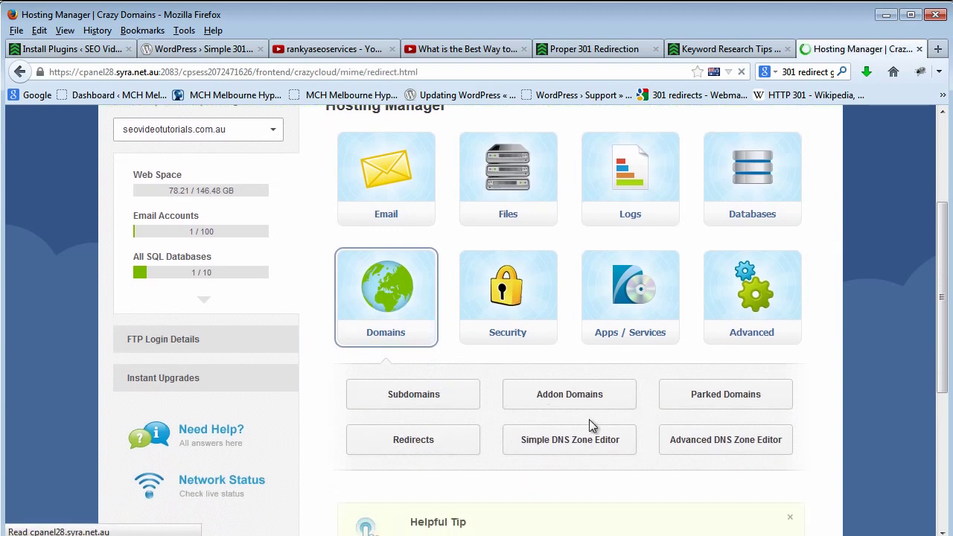
Choose seovideotutorials.com.au as the source domain for the new redirect.
scroll(590, 415, down, 4)
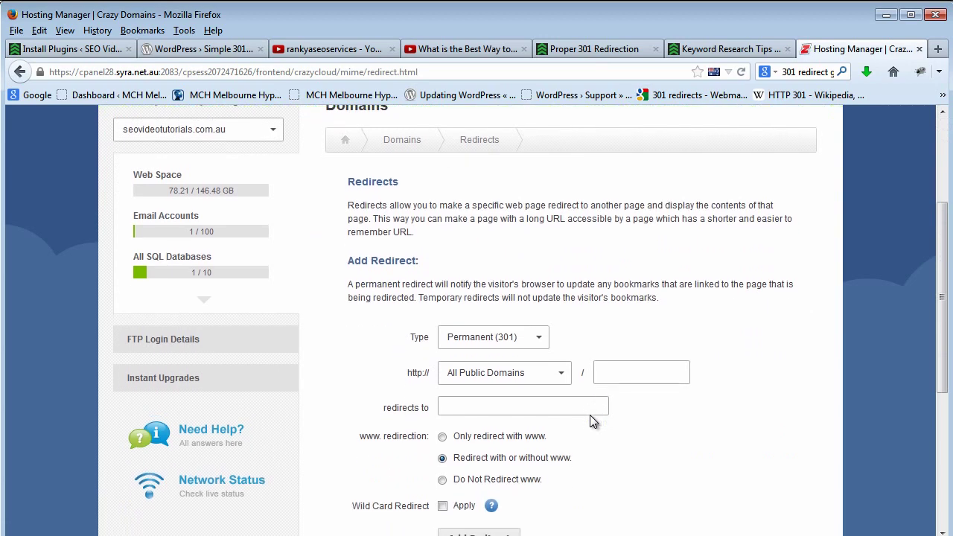
click(563, 377)
click(522, 419)
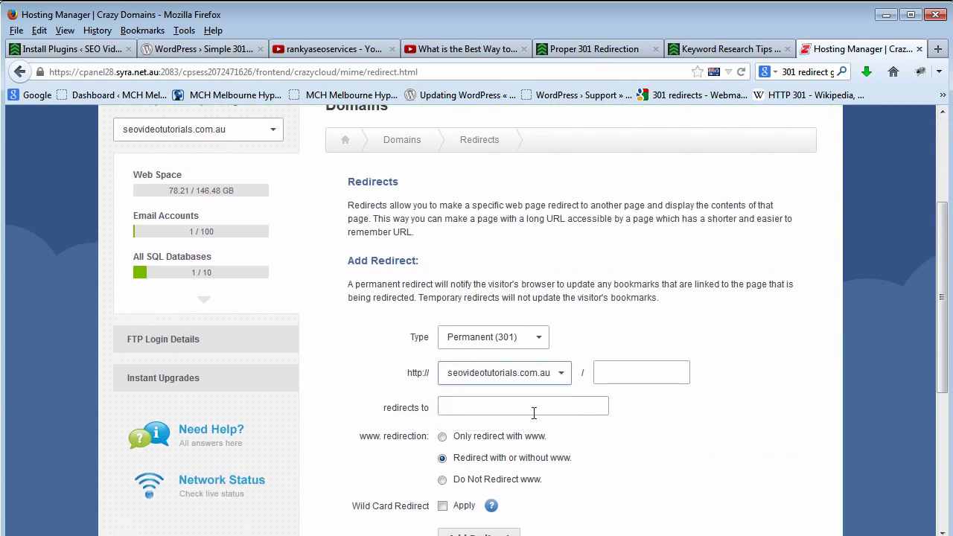
click(625, 377)
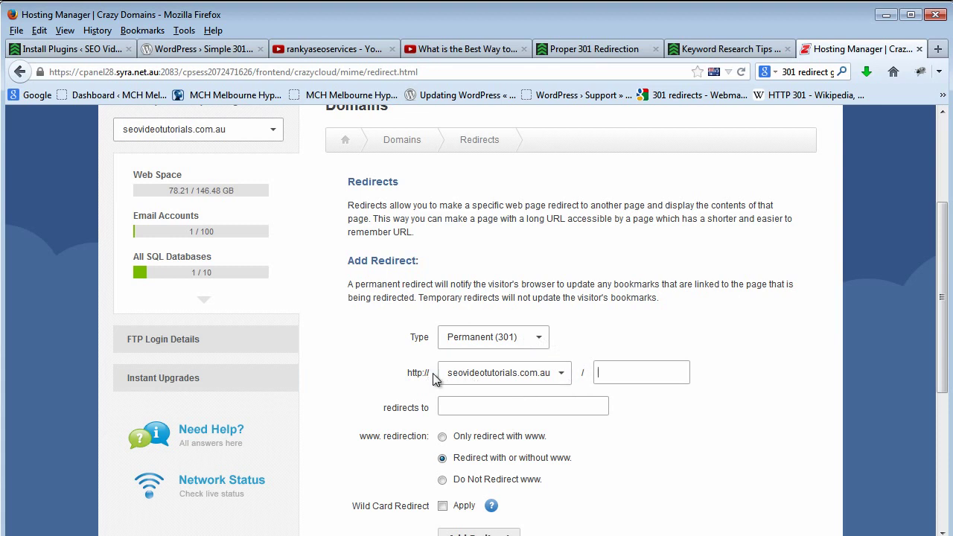
click(563, 373)
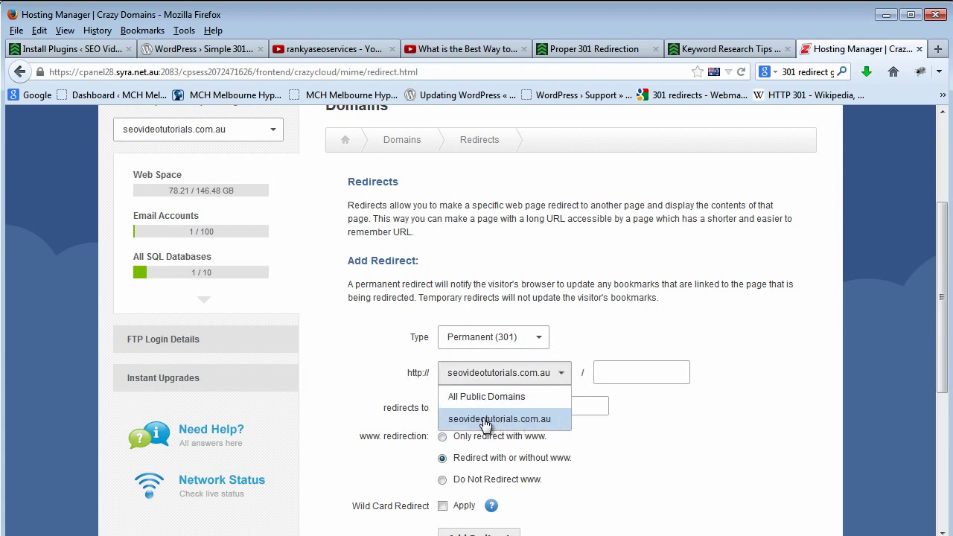
click(486, 420)
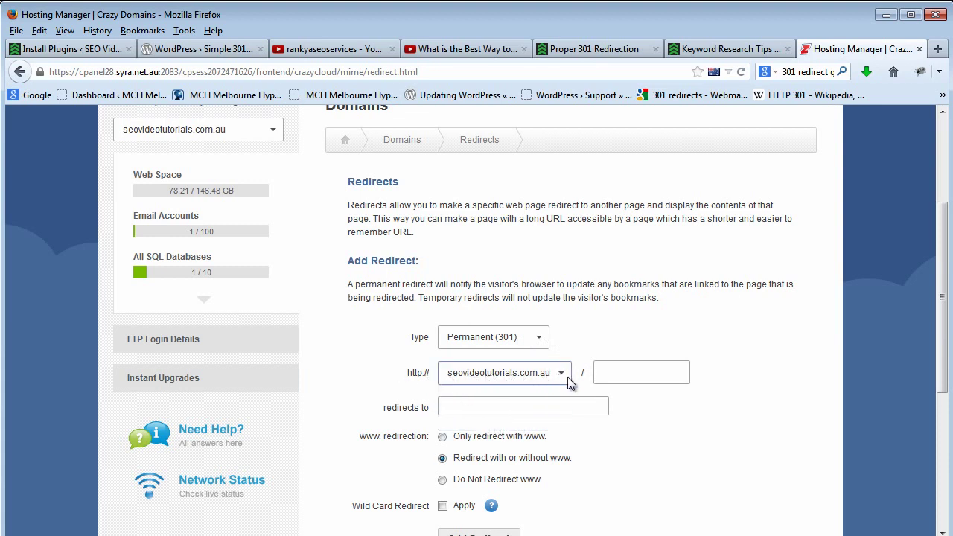
Paste how-to/proper-redirection.html as the source path of the redirect and check it from its beginning.
right_click(622, 373)
click(659, 439)
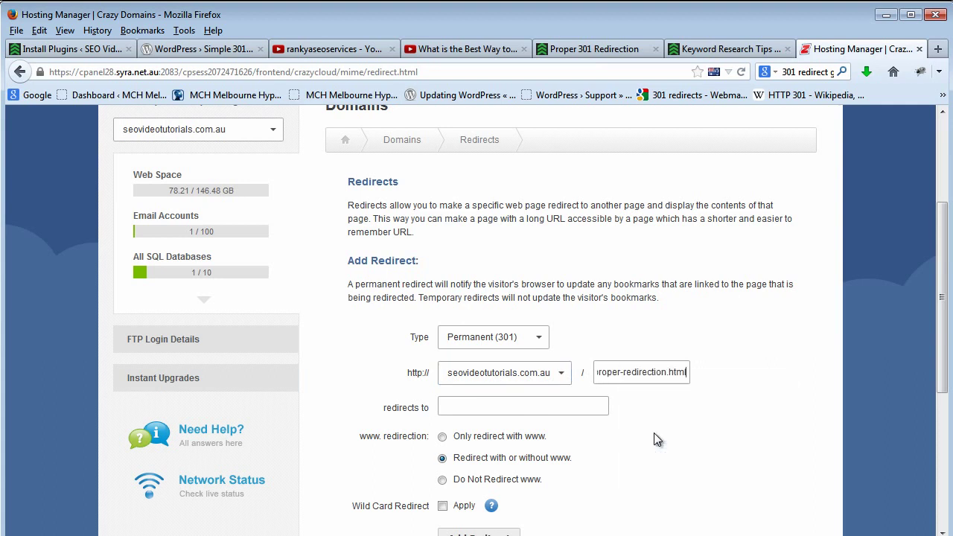
triple_click(641, 372)
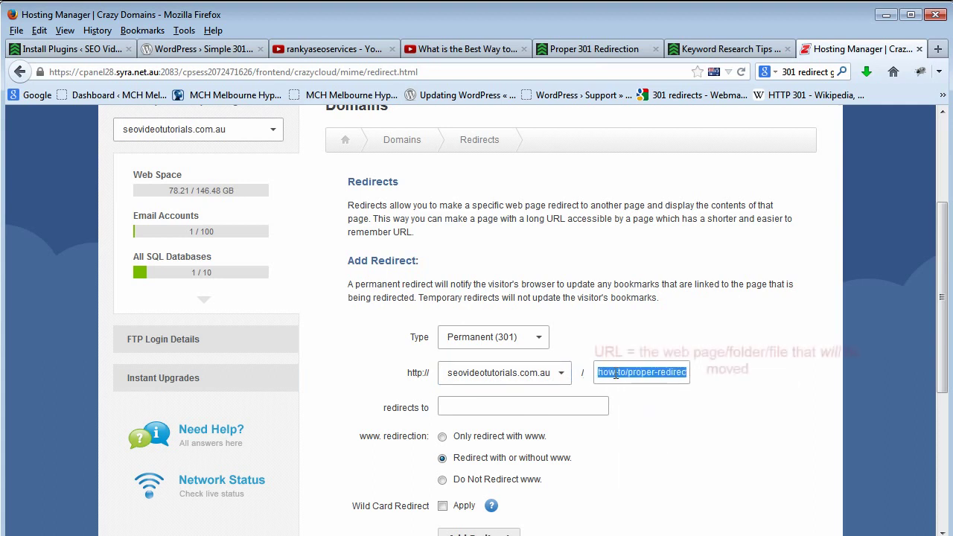
key(Home)
triple_click(641, 373)
click(643, 376)
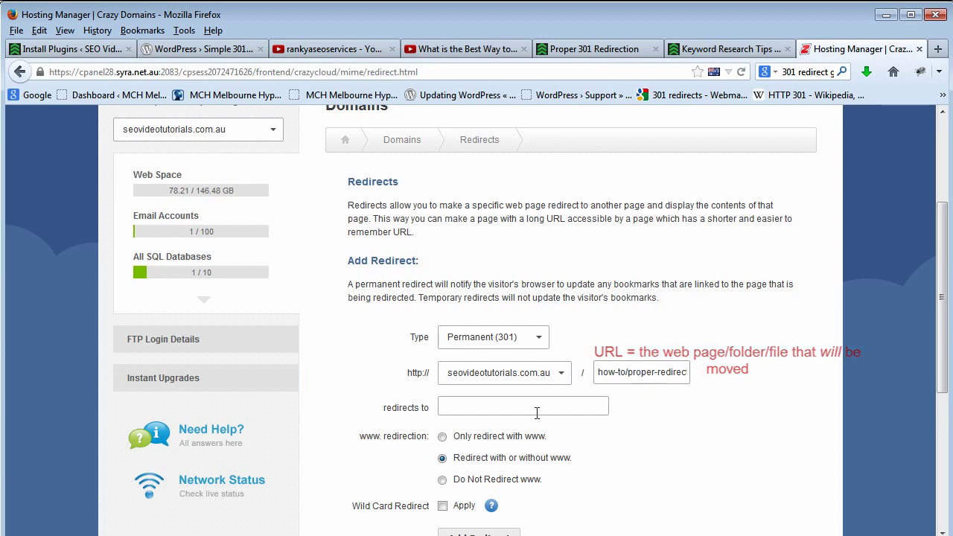
Copy the full address of the Keyword Research Tips 2014 page.
click(706, 49)
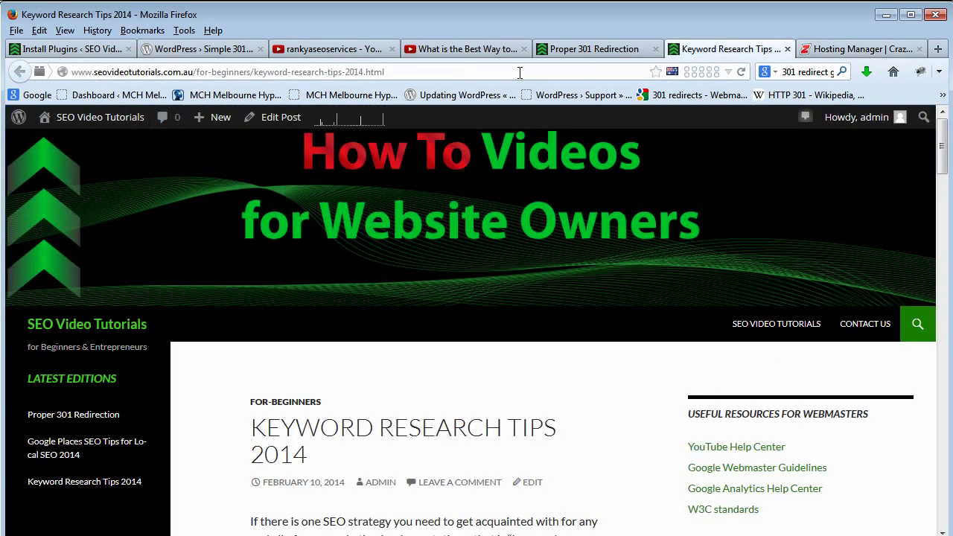
click(200, 71)
right_click(200, 72)
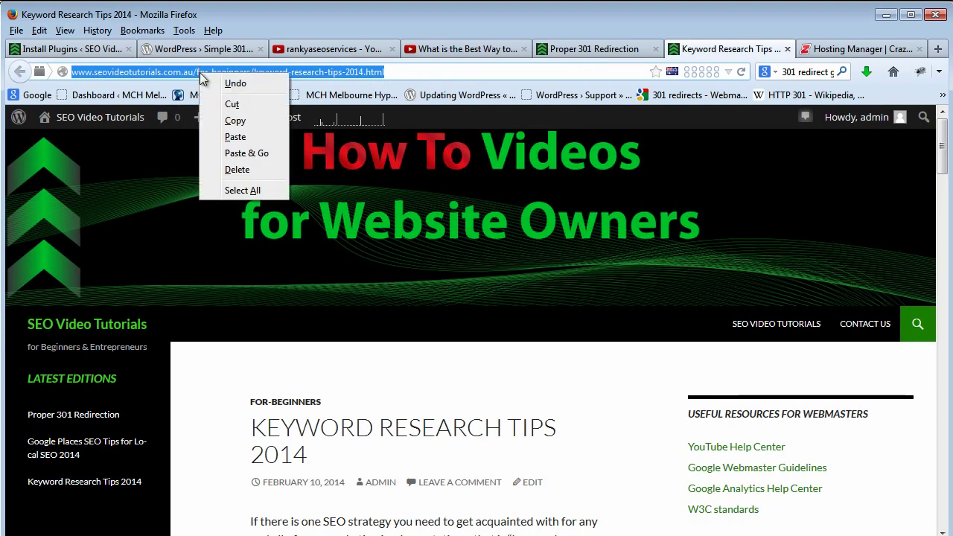
click(231, 121)
click(858, 49)
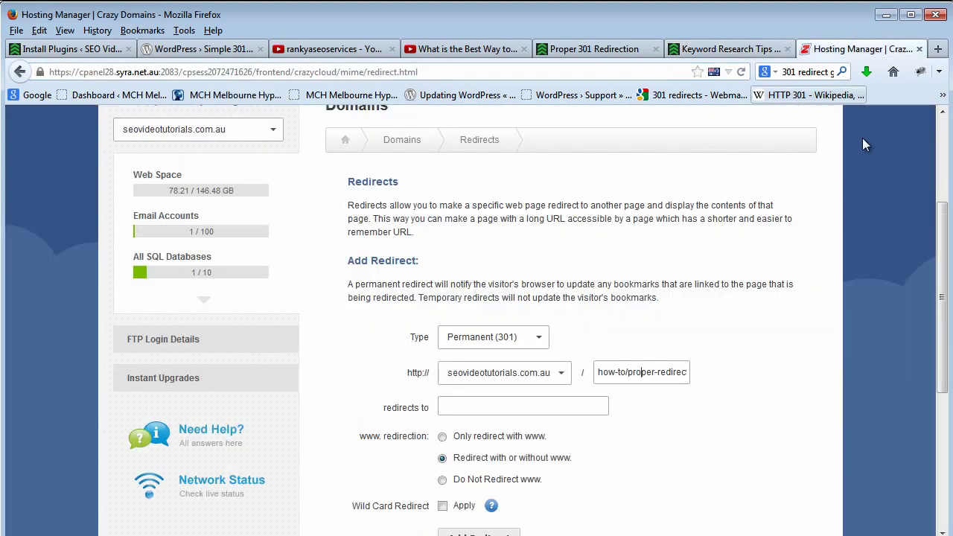
click(728, 49)
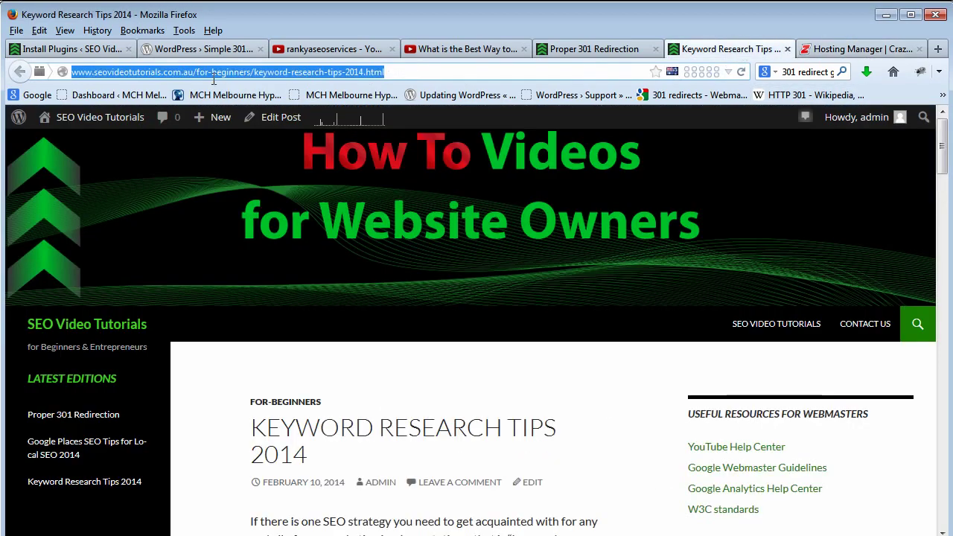
click(213, 71)
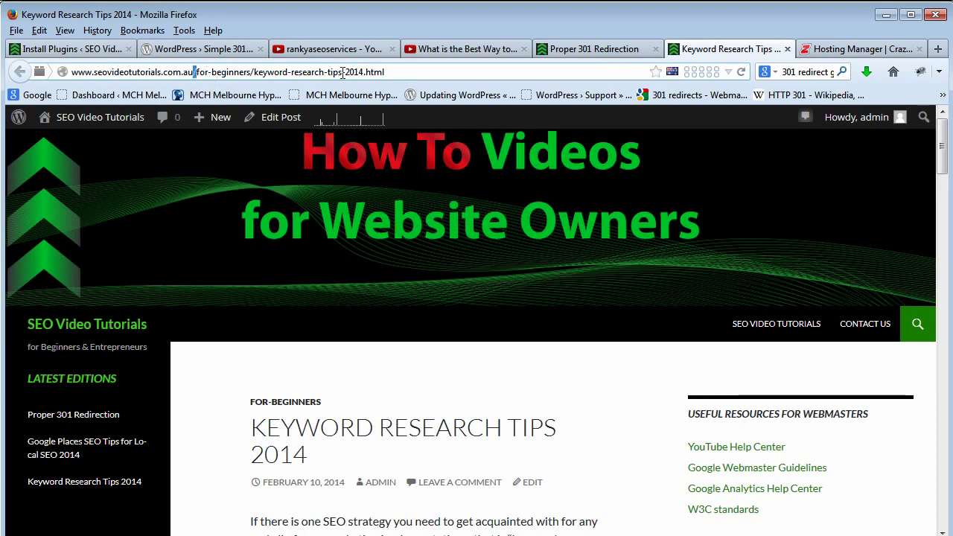
drag(384, 73, 63, 72)
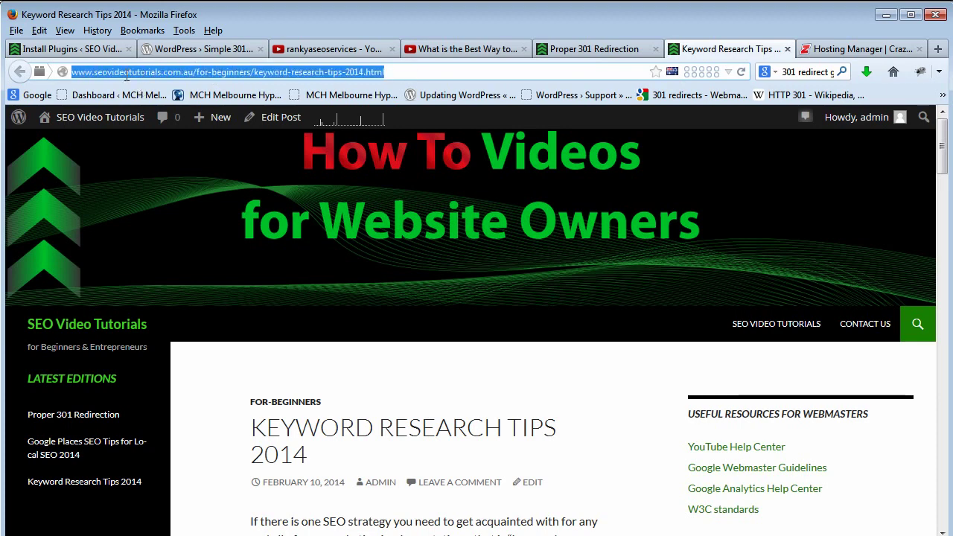
right_click(127, 74)
click(160, 122)
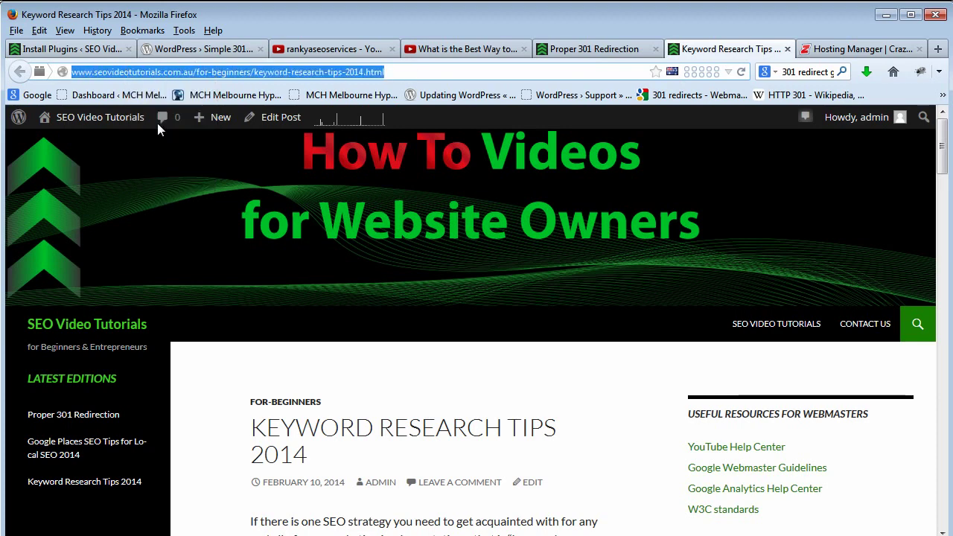
Paste the copied Keyword Research Tips 2014 address as the redirect destination in the Hosting Manager and add the redirect.
click(811, 47)
right_click(463, 411)
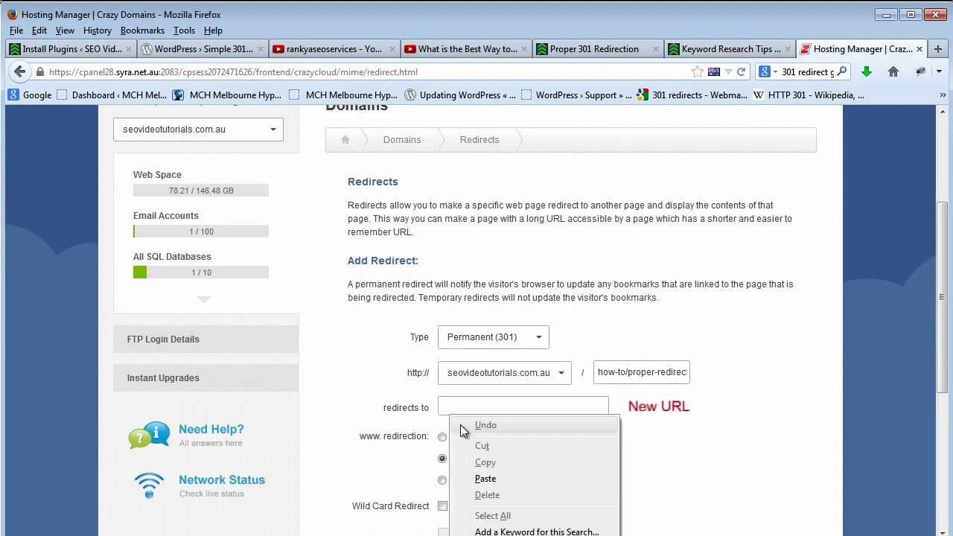
click(486, 479)
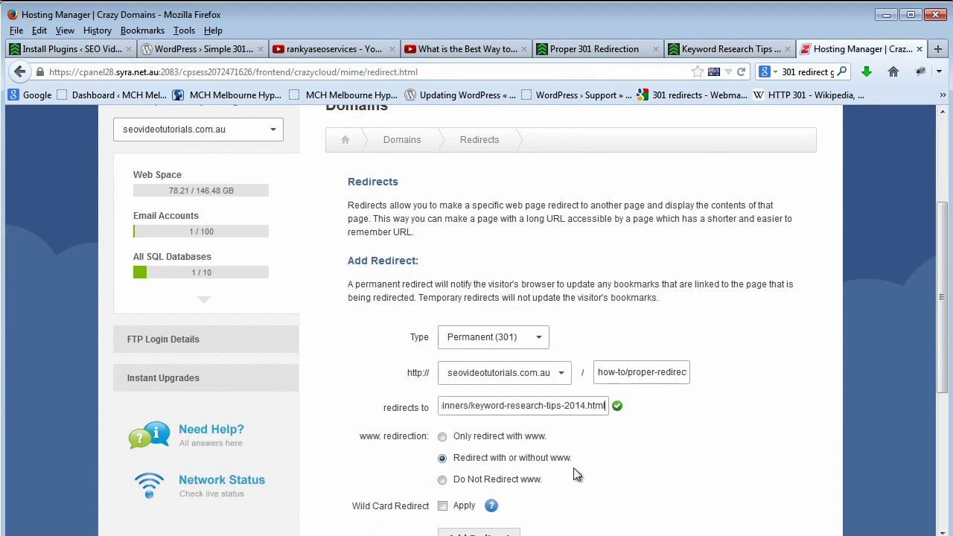
scroll(574, 468, down, 2)
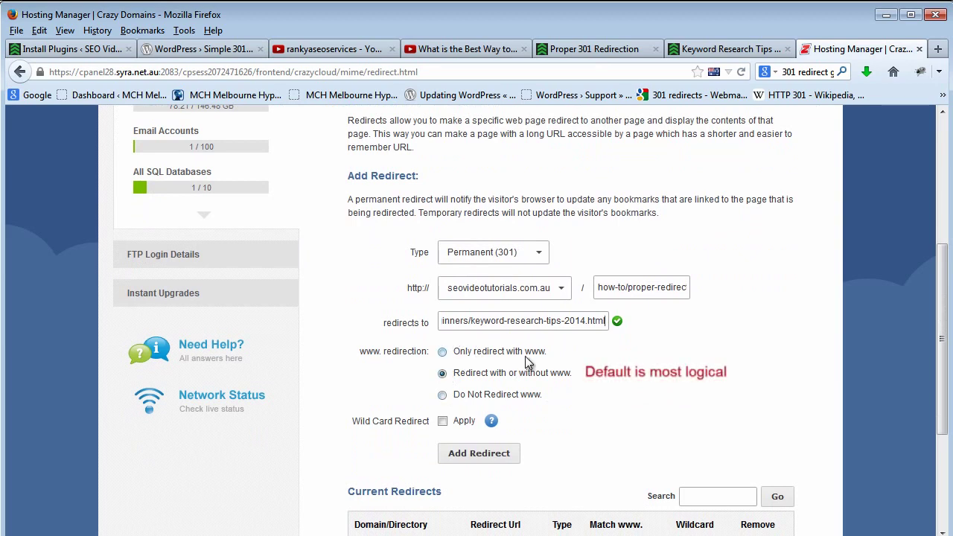
scroll(548, 424, down, 2)
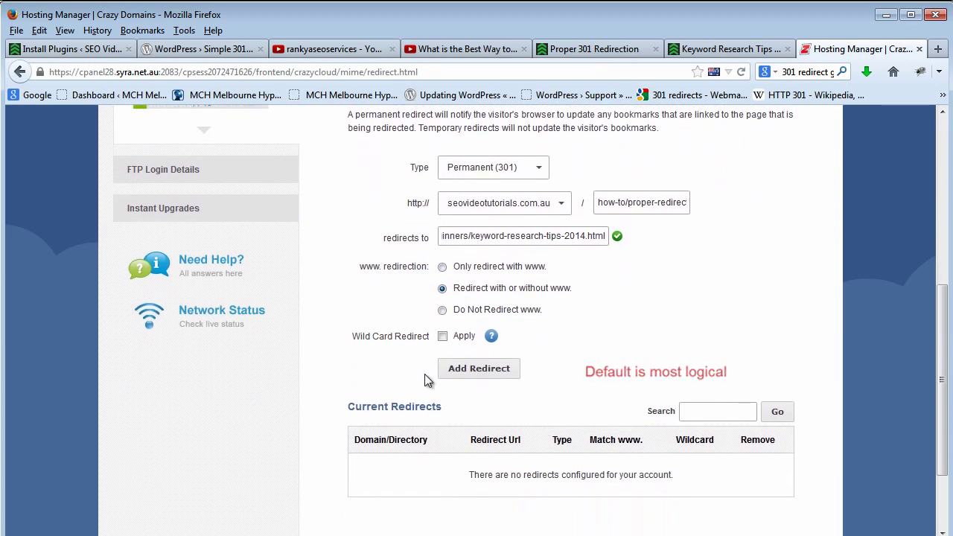
click(476, 371)
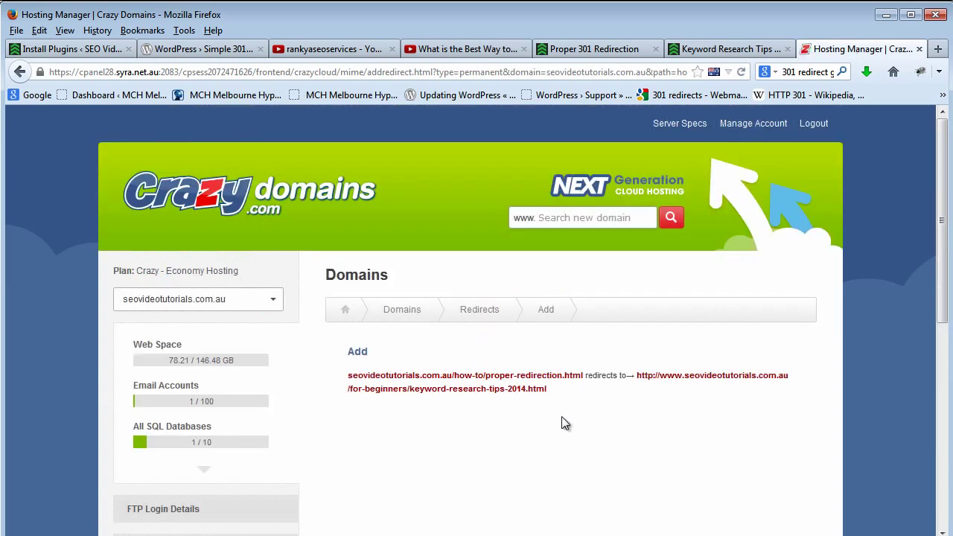
Examine the source and destination addresses in the added redirect's summary.
mouse_move(350, 375)
mouse_down()
mouse_move(548, 391)
mouse_move(347, 376)
mouse_up()
click(547, 391)
drag(637, 377, 638, 391)
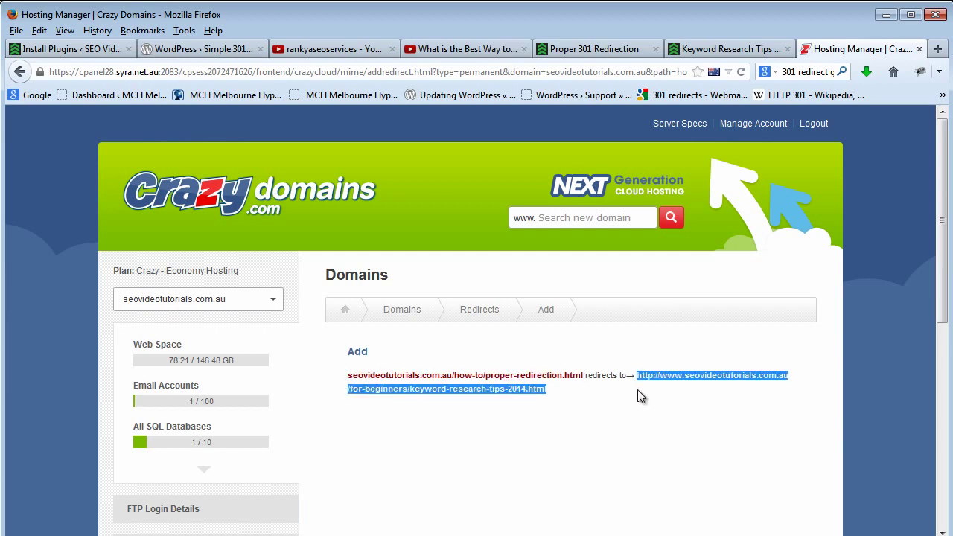
click(620, 412)
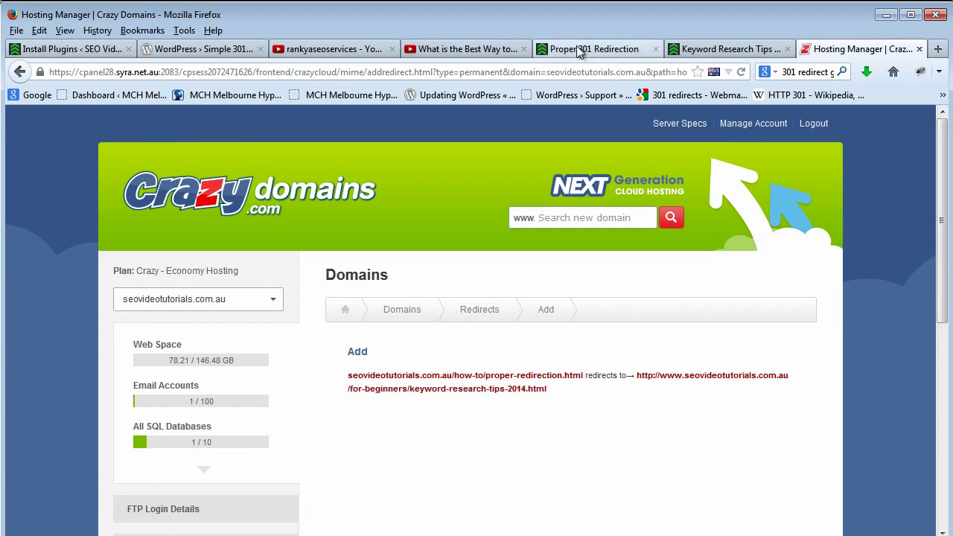
Reload the Proper 301 Redirection page to test the redirect, and return to the Hosting Manager.
click(581, 49)
click(496, 495)
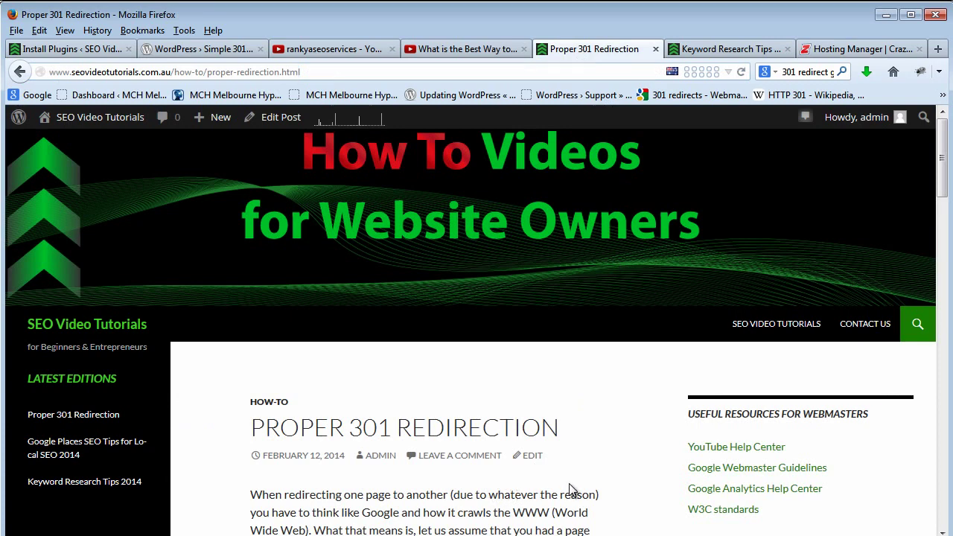
click(741, 73)
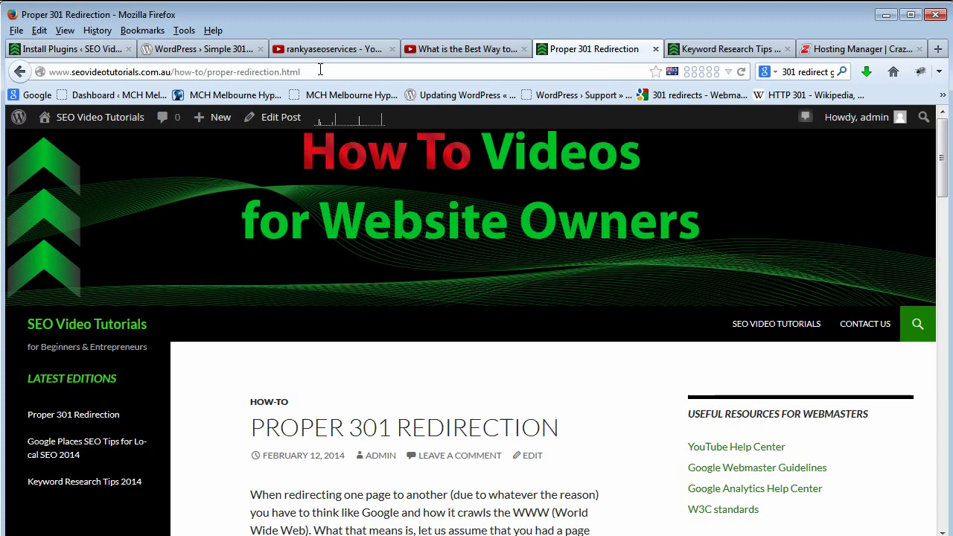
click(827, 49)
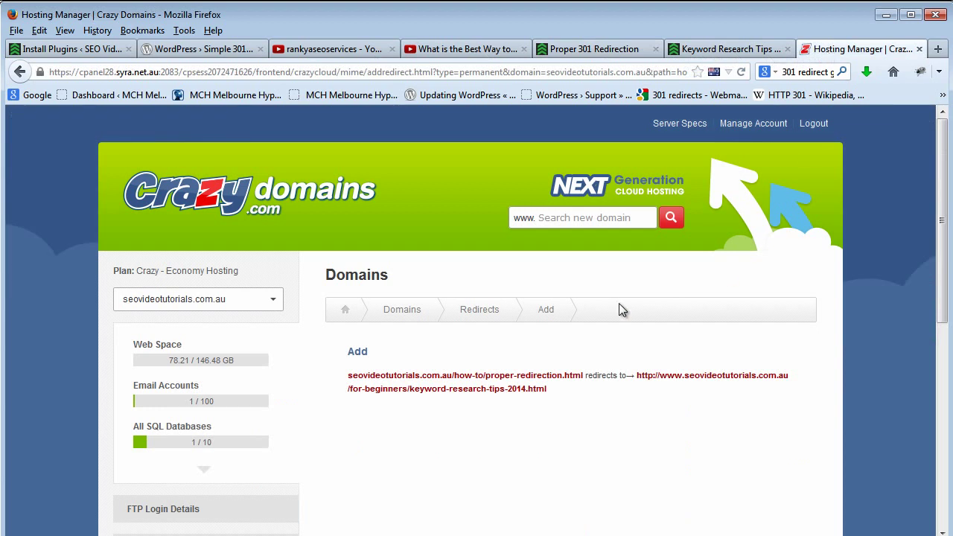
Open the Hosting Manager's File Manager, expand the public_html folder and select its .htaccess file.
click(345, 310)
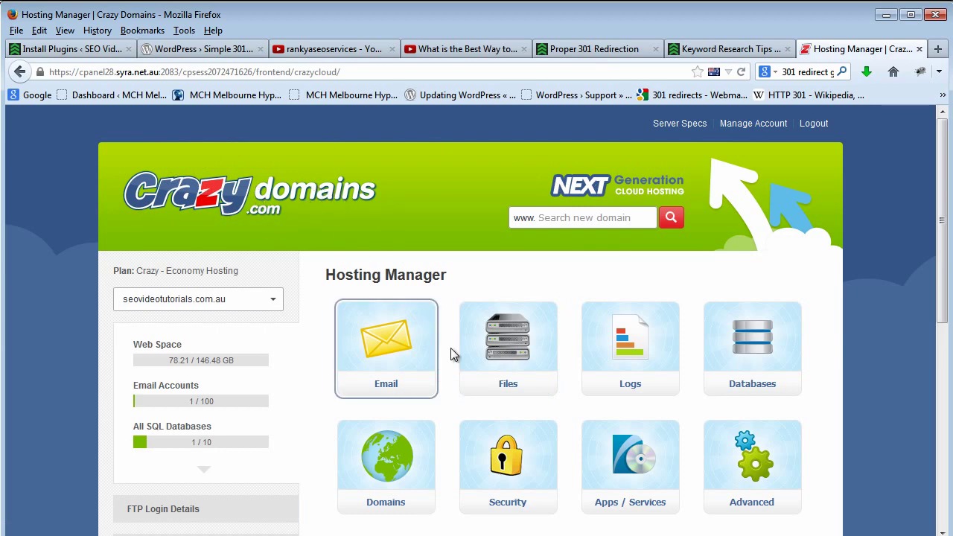
click(497, 365)
click(552, 449)
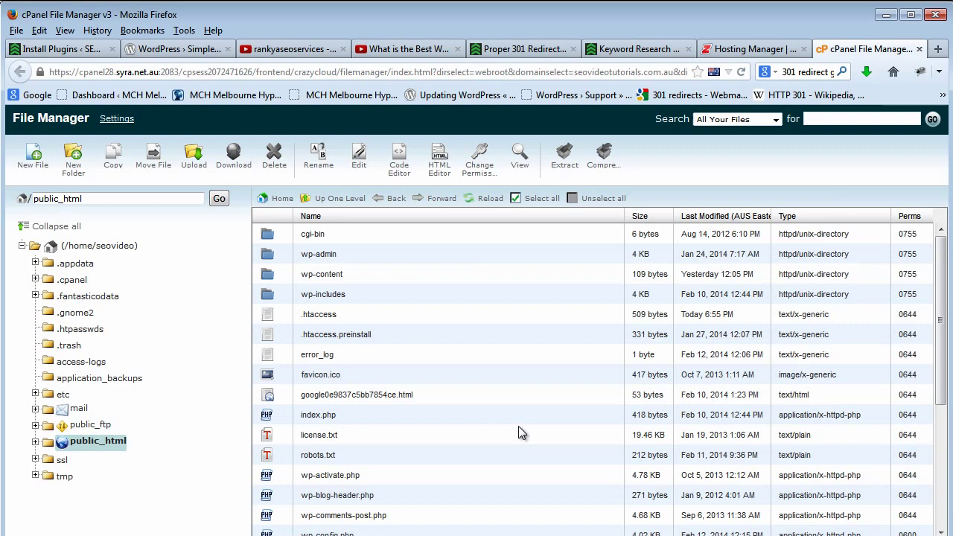
click(62, 447)
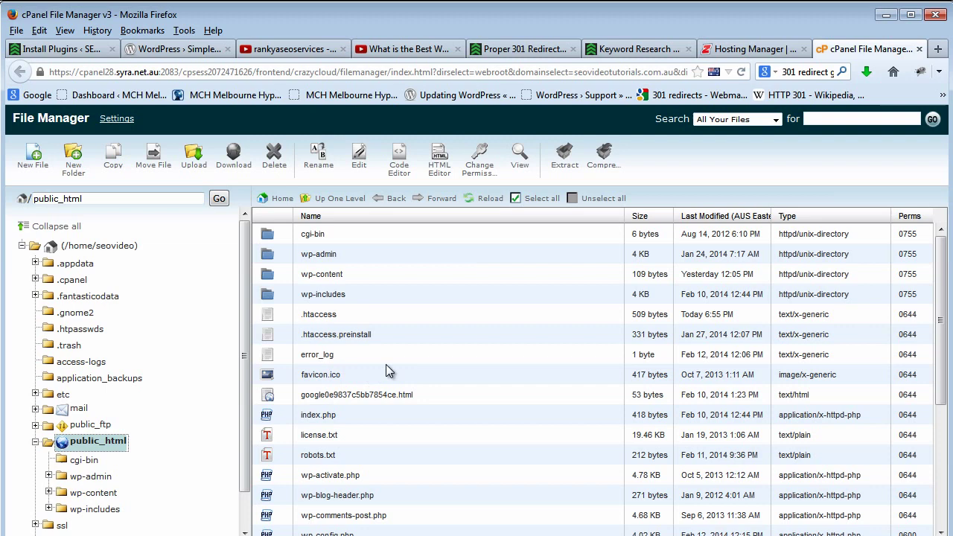
click(268, 319)
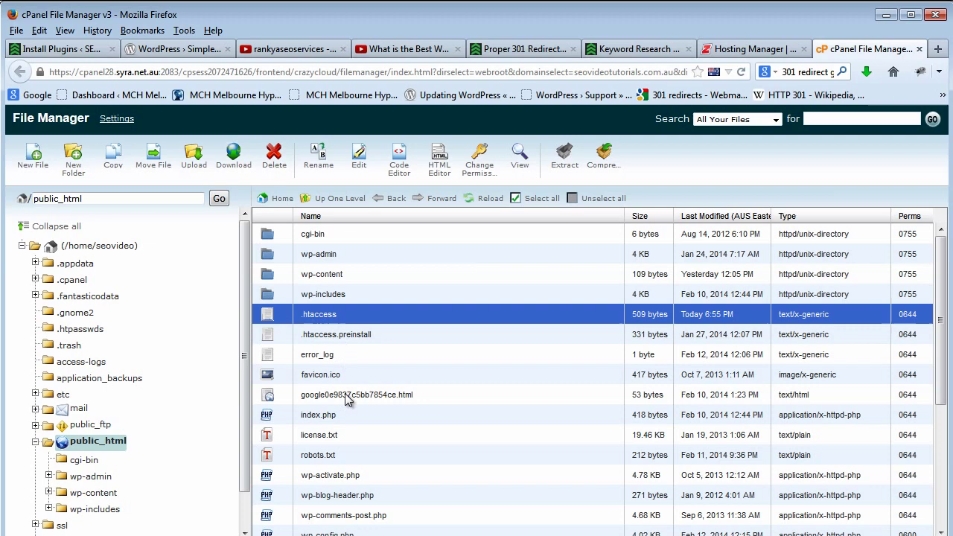
Select license.txt in public_html and open it in the text editor.
click(311, 455)
click(314, 440)
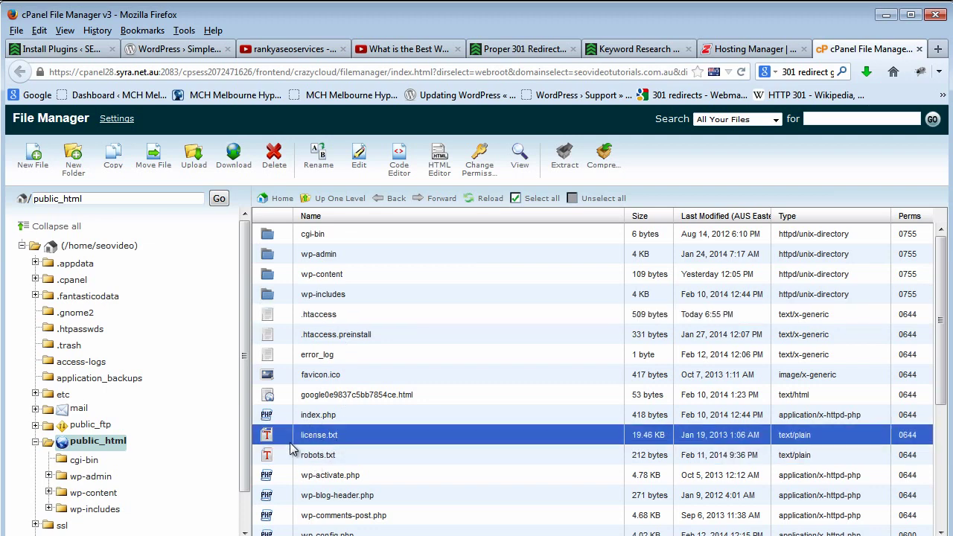
click(305, 318)
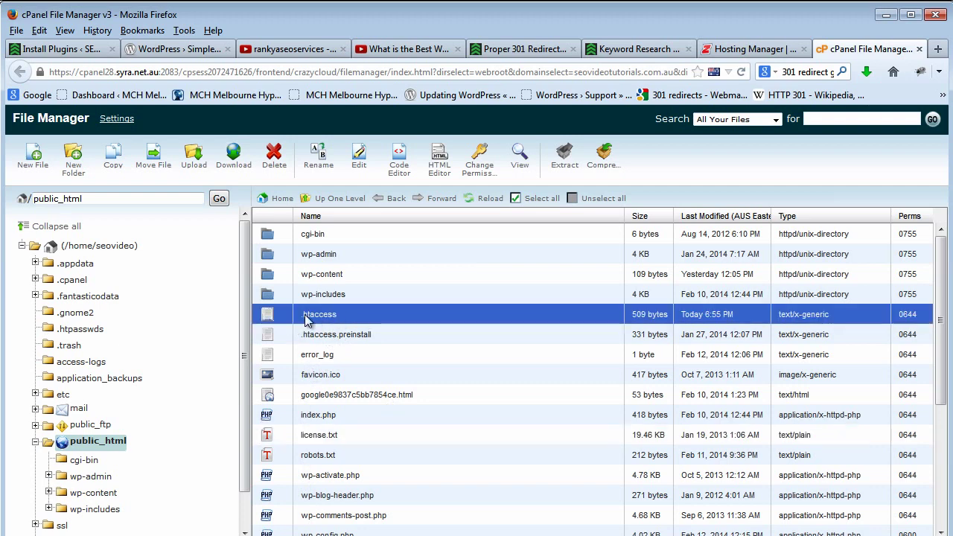
click(282, 438)
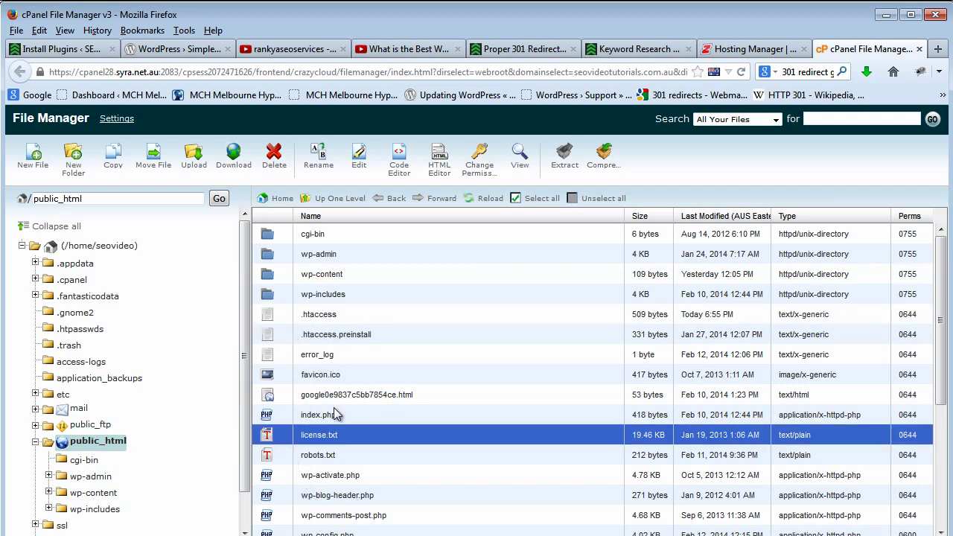
click(307, 316)
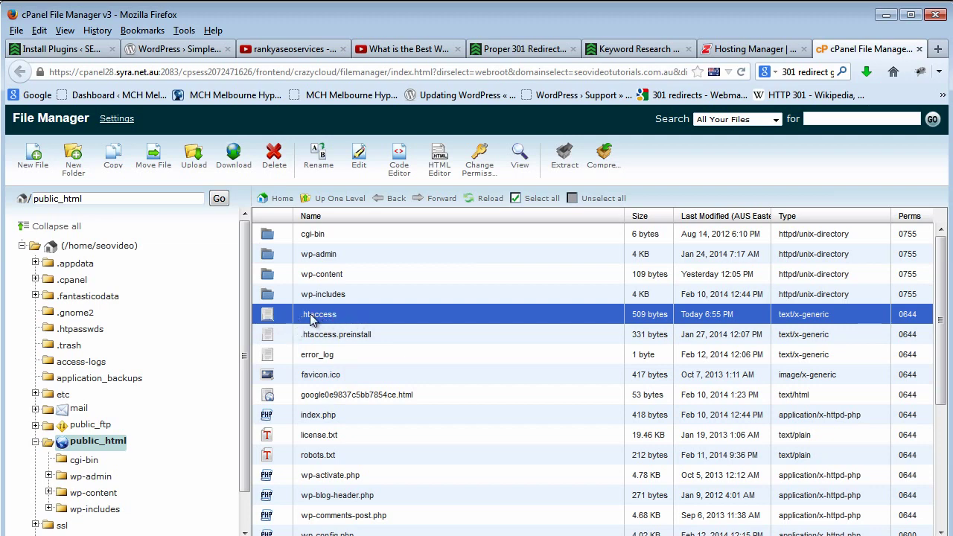
click(284, 440)
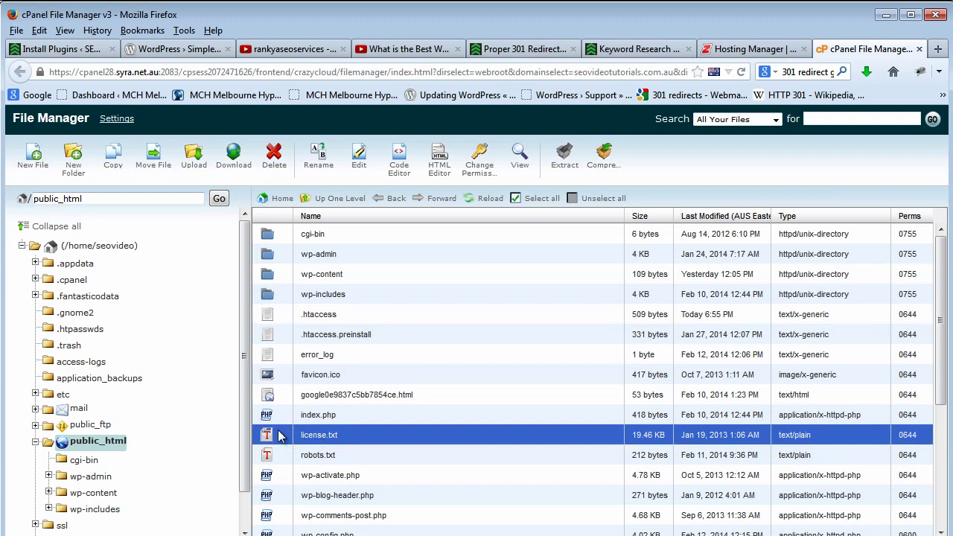
click(357, 170)
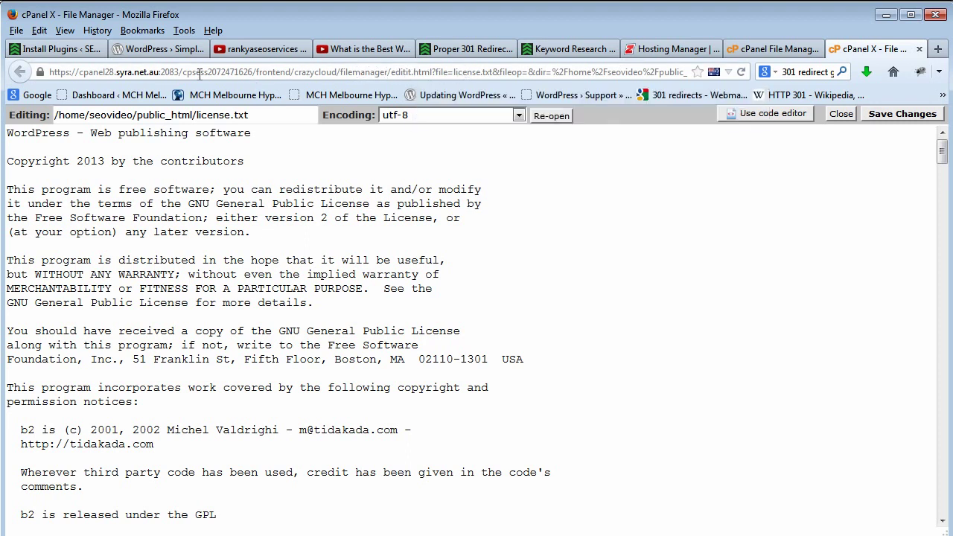
click(157, 72)
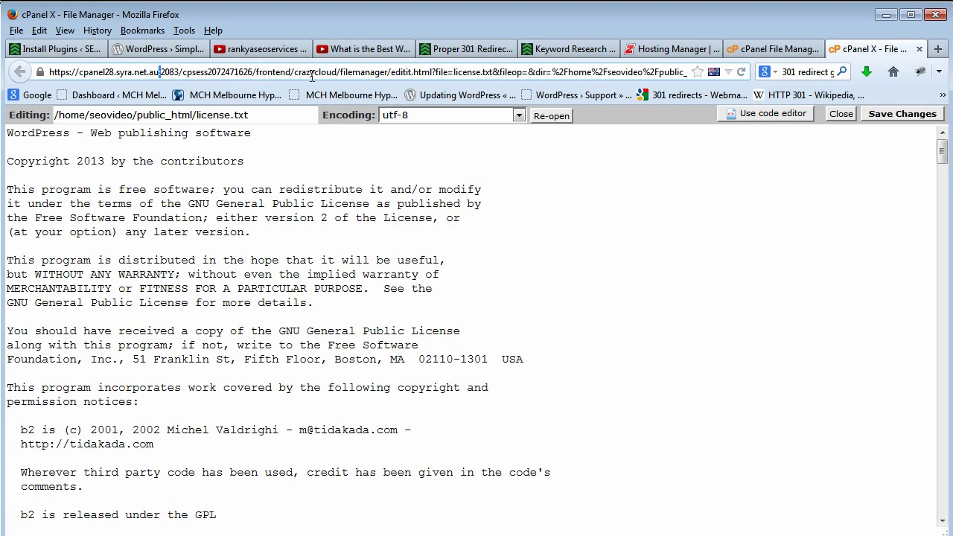
click(774, 42)
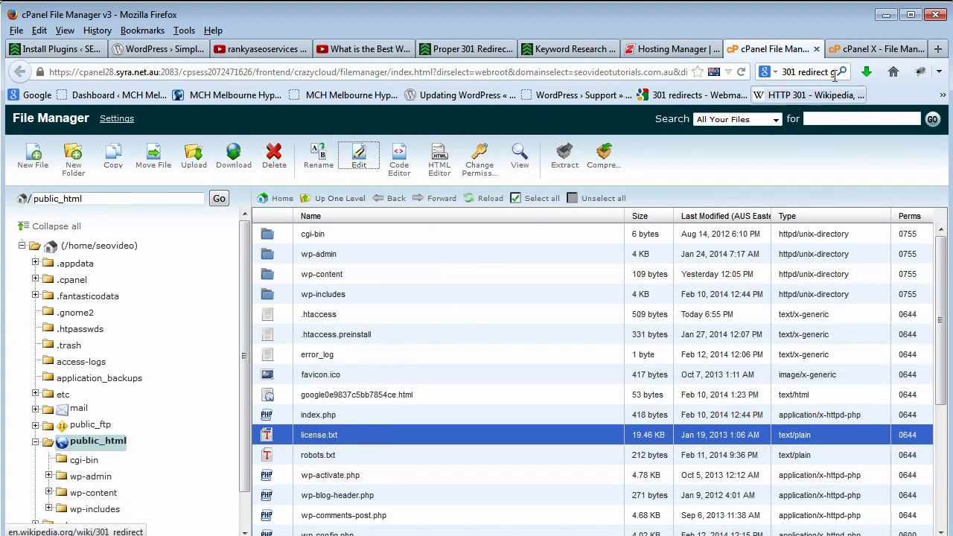
click(864, 51)
click(471, 72)
drag(481, 72, 652, 72)
click(570, 72)
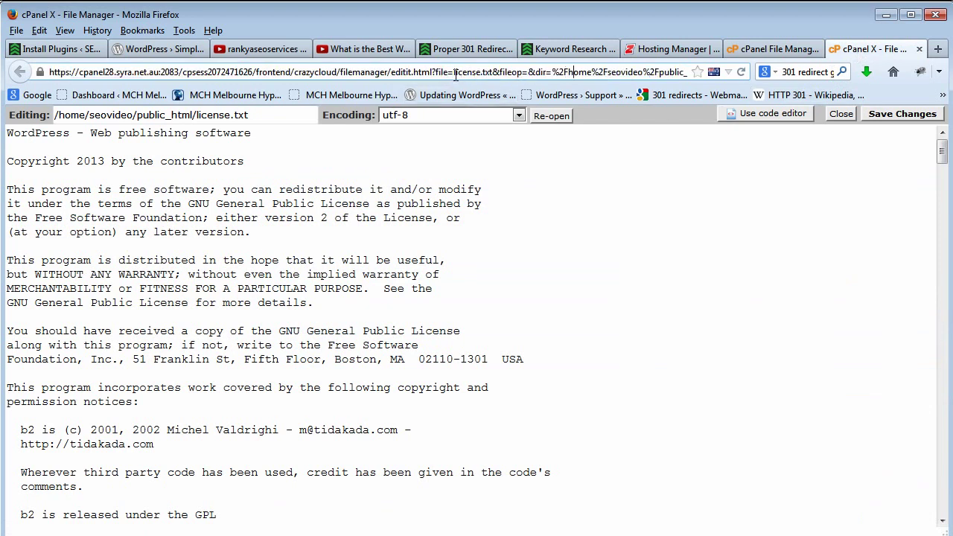
Replace license.txt with .htaccess in the editor page's address and load it to open the .htaccess file.
drag(455, 72, 493, 72)
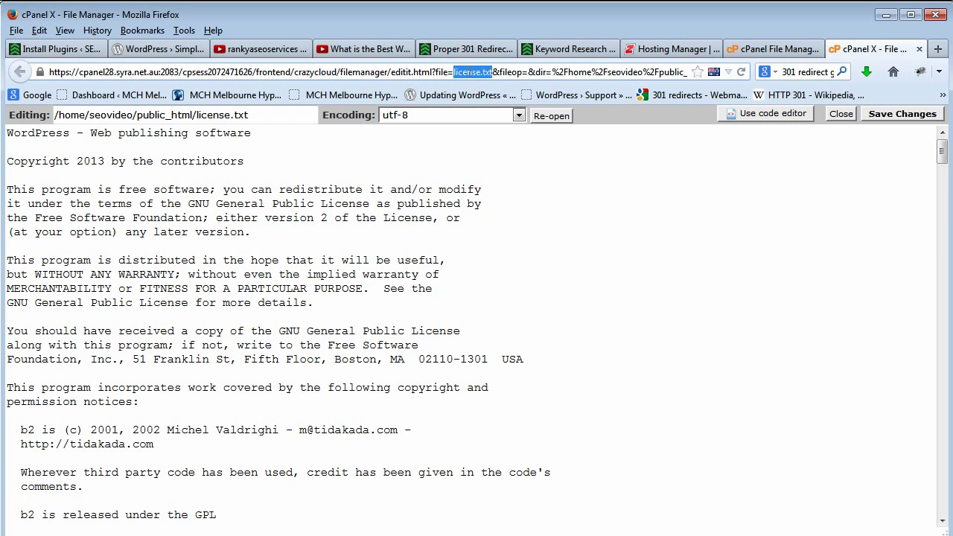
click(462, 72)
drag(454, 72, 493, 72)
key(BackSpace)
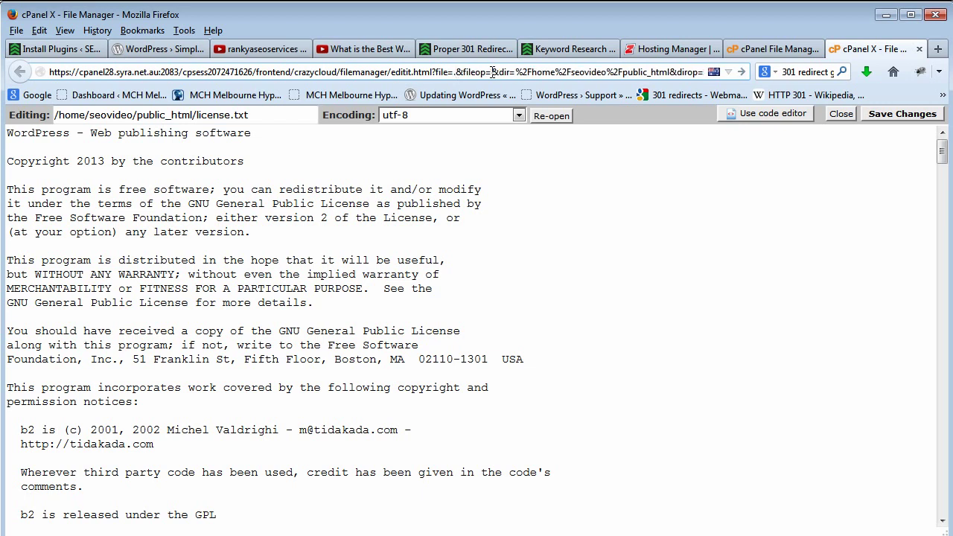
text(.htac)
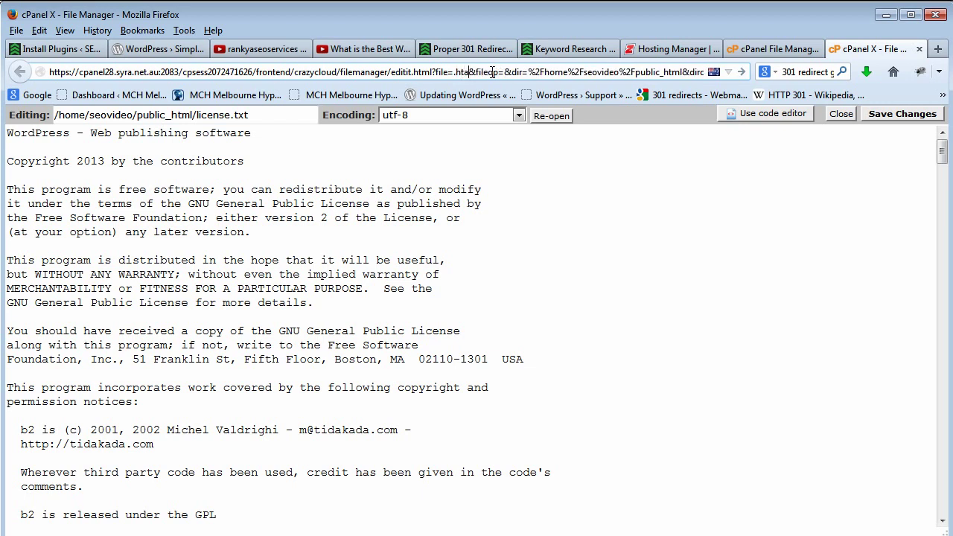
text(cess)
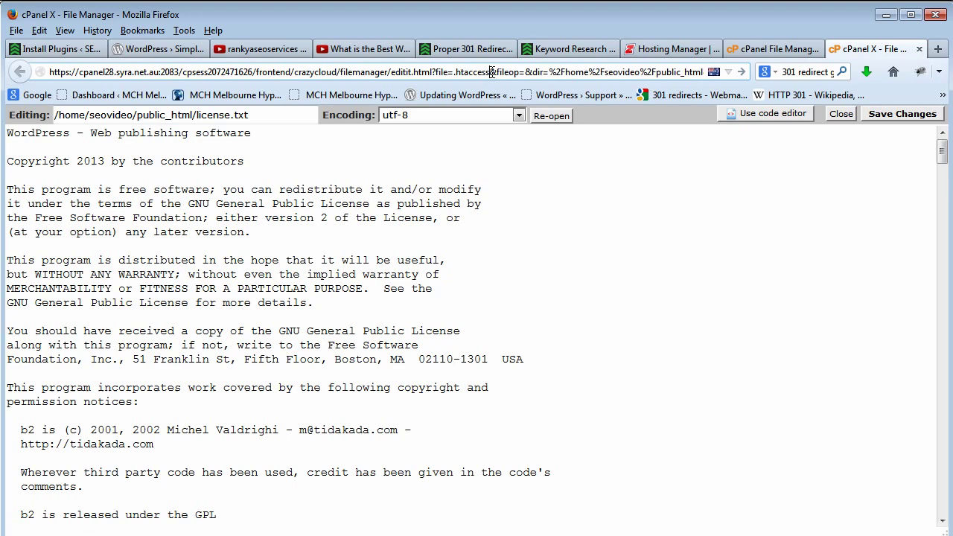
key(Return)
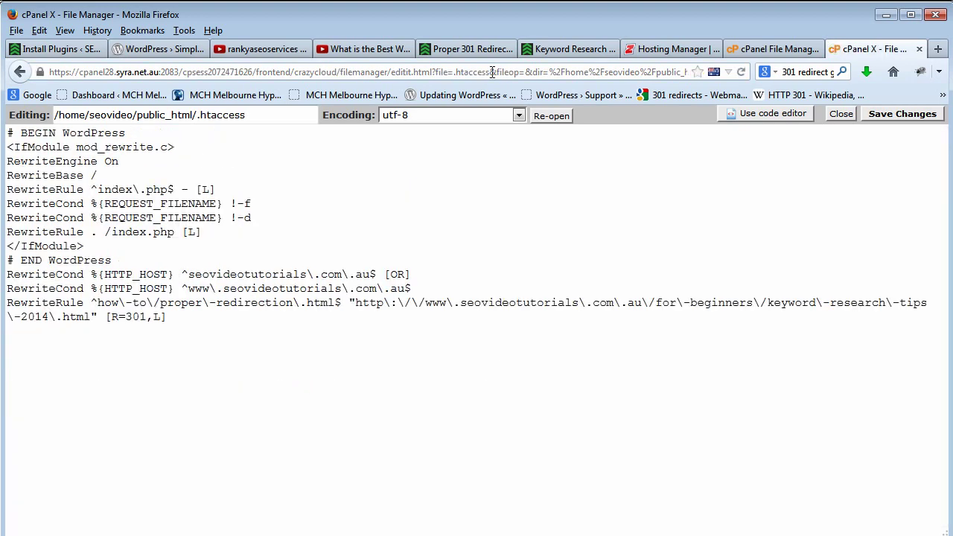
Examine the .htaccess code and highlight the redirect's RewriteCond and RewriteRule lines below # END WordPress.
drag(190, 328, 9, 134)
click(189, 273)
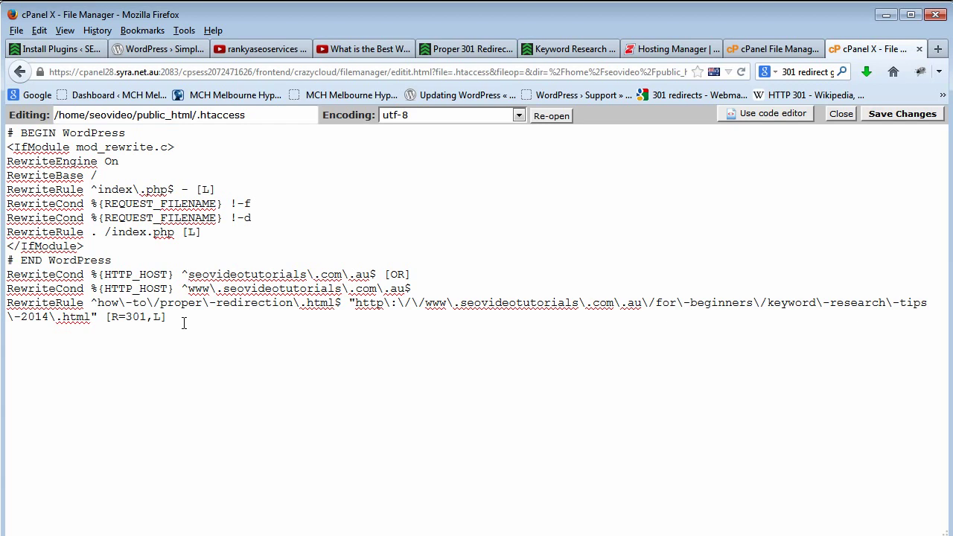
drag(183, 319, 7, 275)
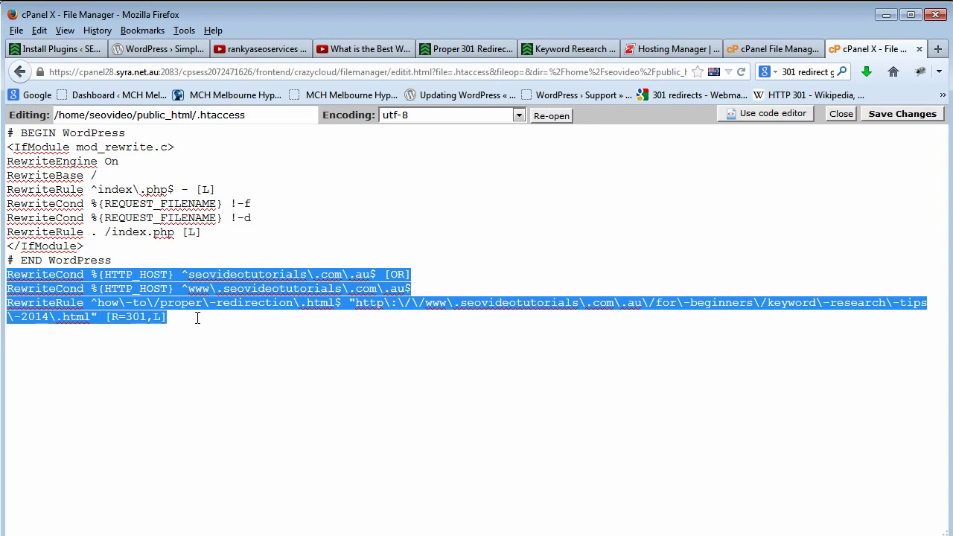
Open the Redirects page under the Hosting Manager's Domains and examine the entry in Current Redirects.
click(711, 51)
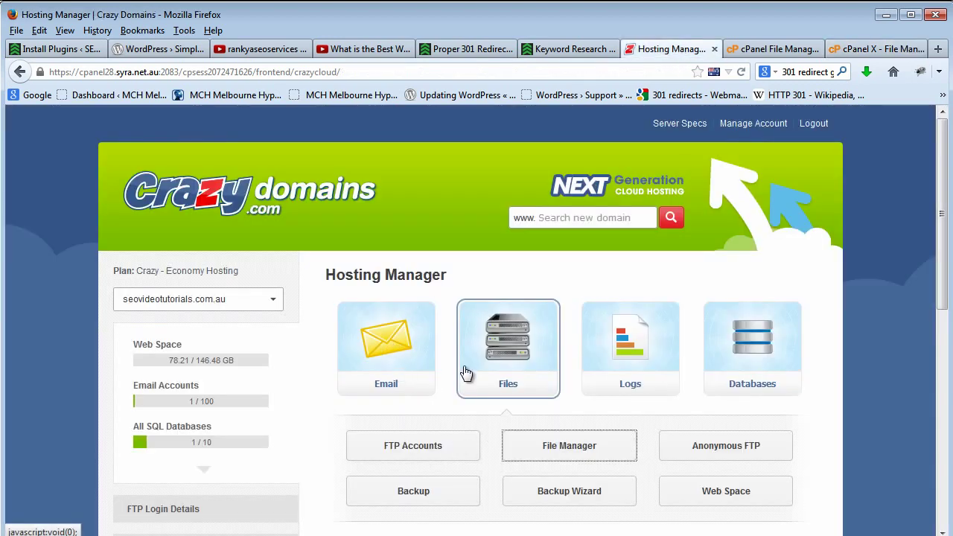
scroll(461, 376, down, 2)
click(391, 424)
scroll(394, 277, down, 3)
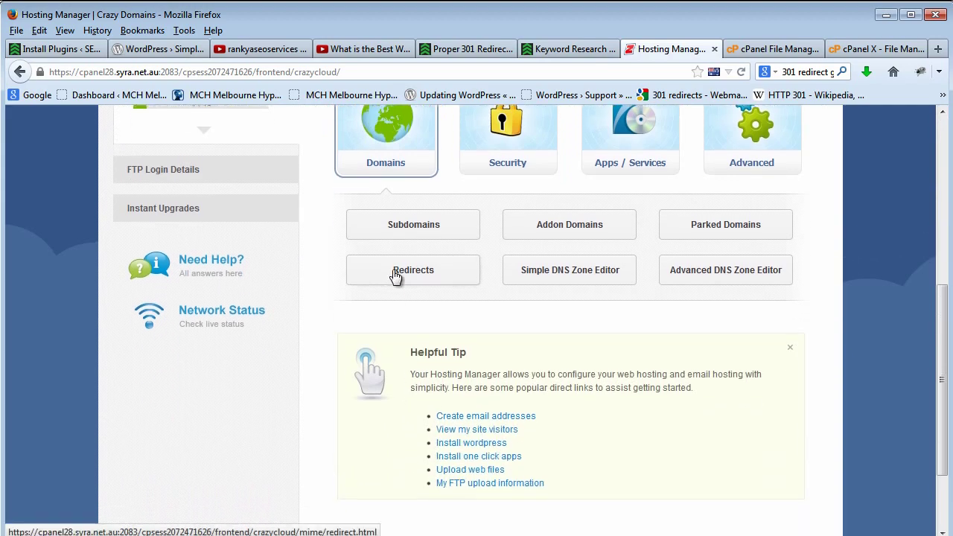
click(396, 275)
scroll(447, 439, down, 4)
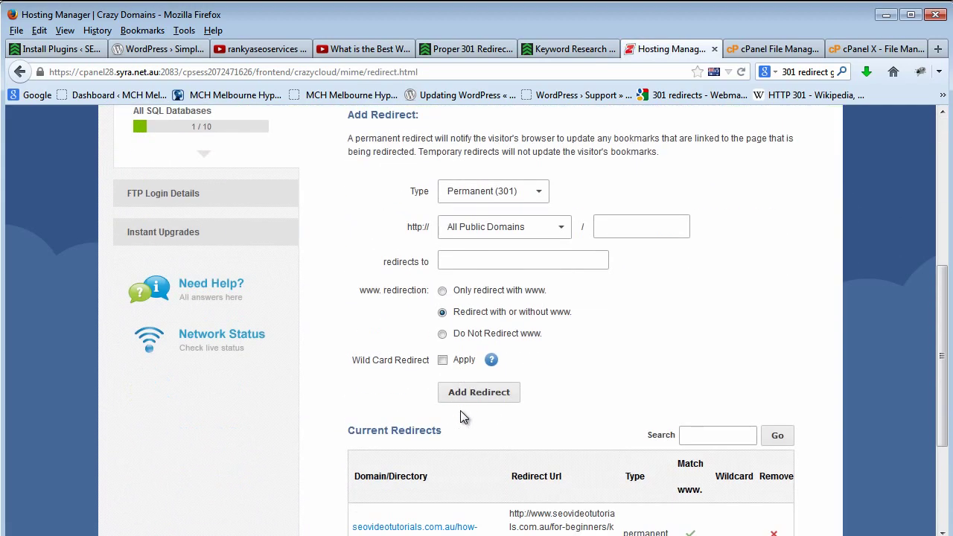
scroll(460, 410, down, 5)
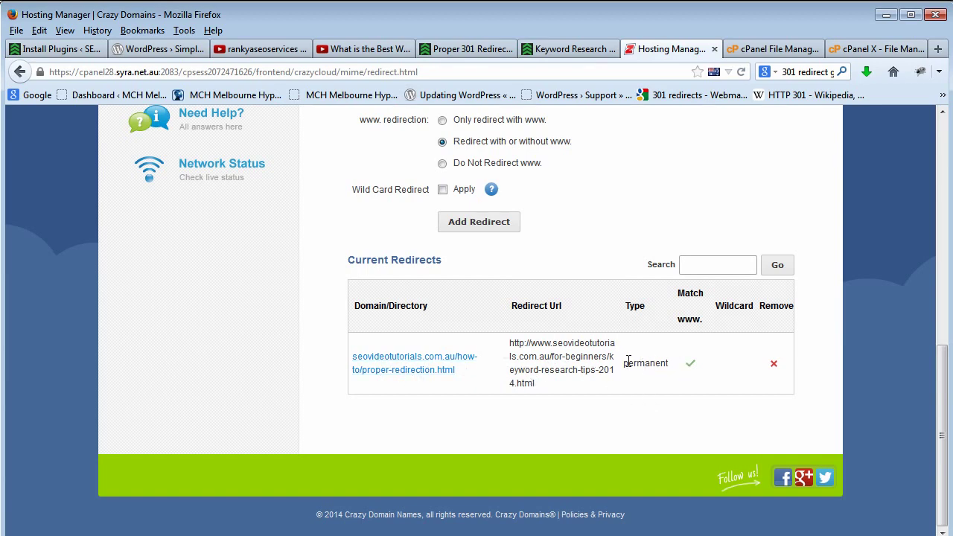
Check the Proper 301 Redirection page and return to the .htaccess file in the editor.
click(467, 49)
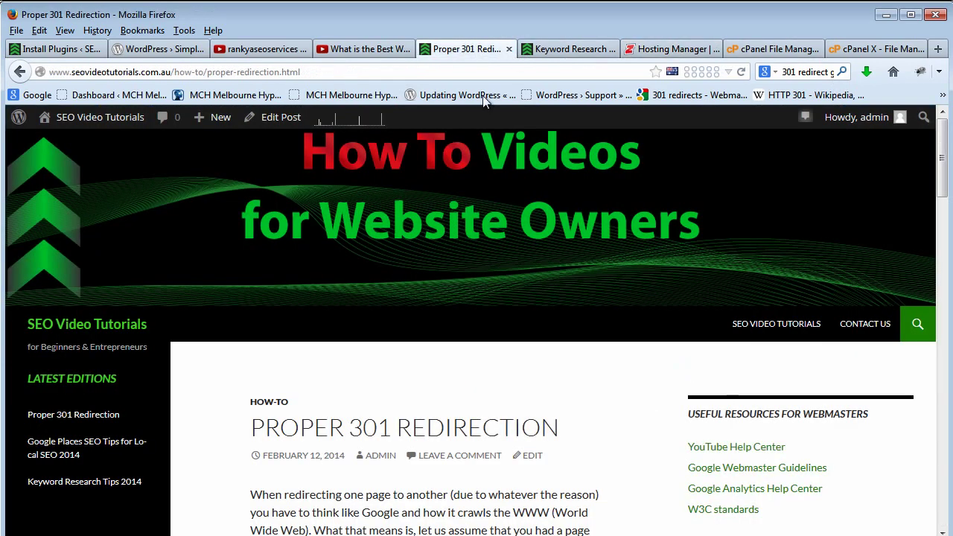
click(879, 49)
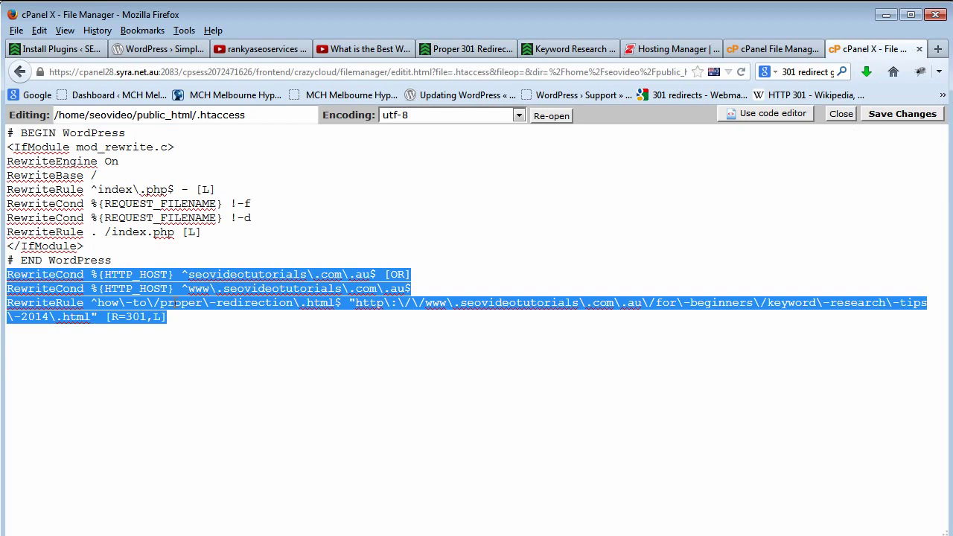
click(842, 116)
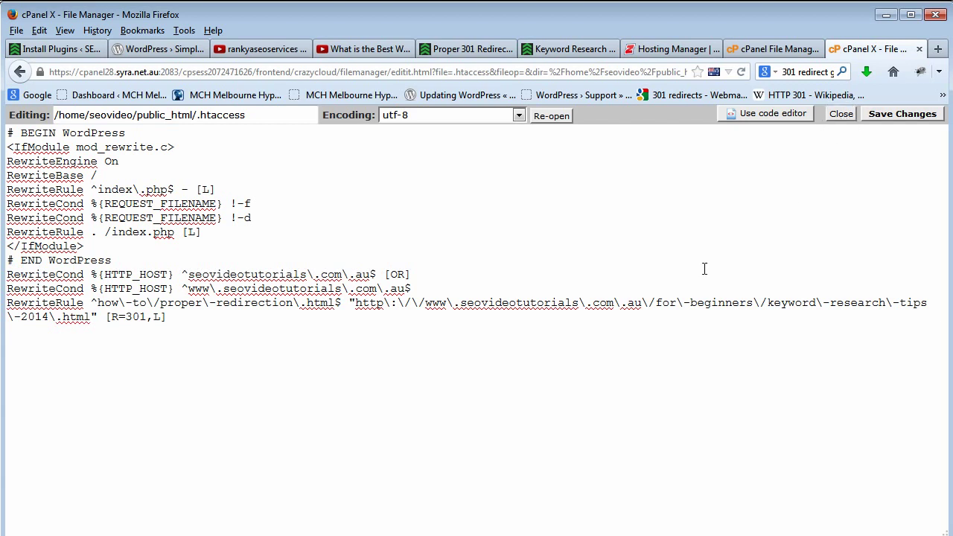
Move the redirect's two RewriteCond lines and its RewriteRule from below # END WordPress to above # BEGIN WordPress in .htaccess.
drag(180, 315, 6, 274)
key(ctrl+c)
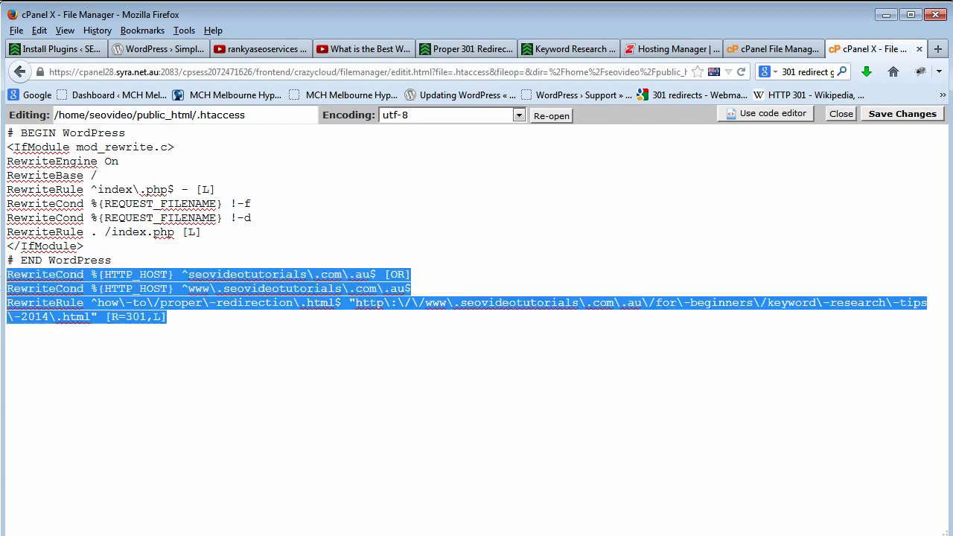
right_click(73, 291)
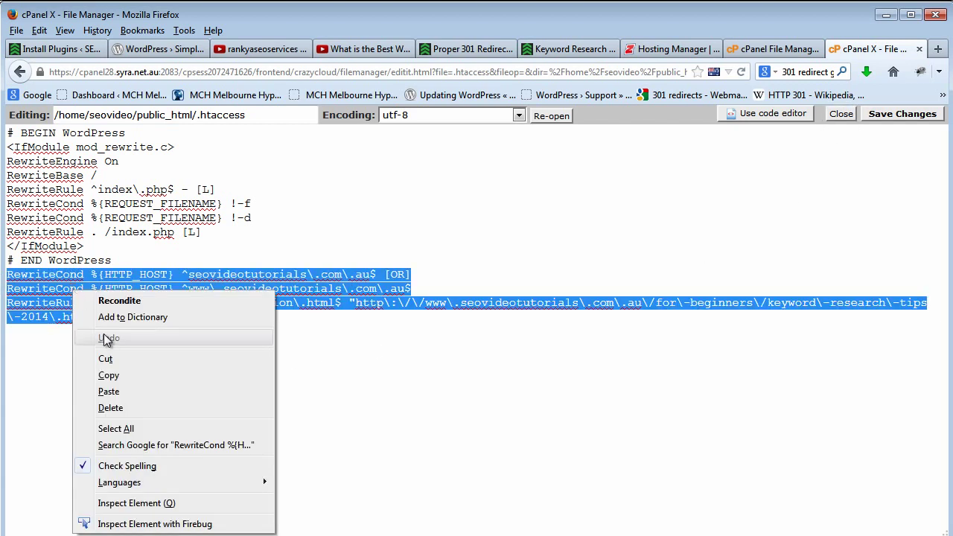
click(108, 359)
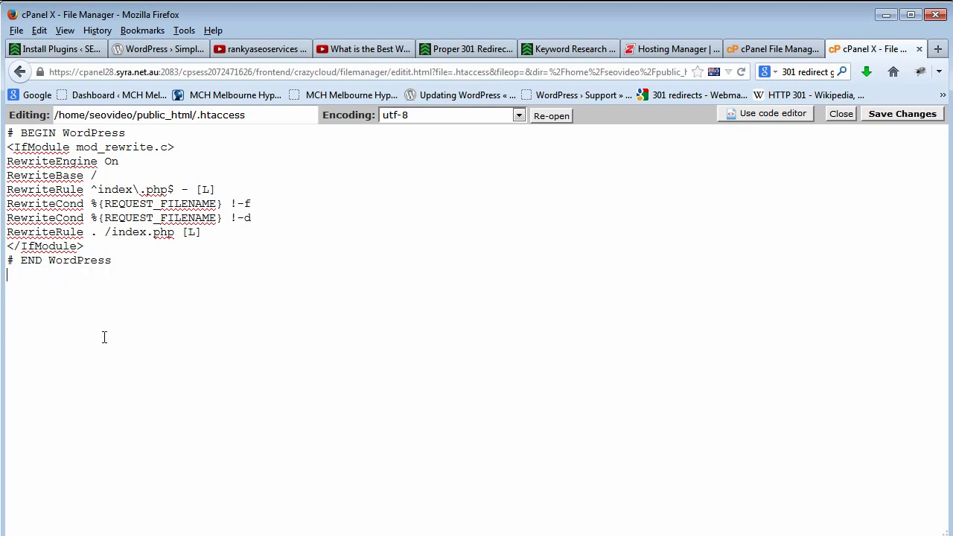
key(ctrl+Home)
key(Return)
key(Up)
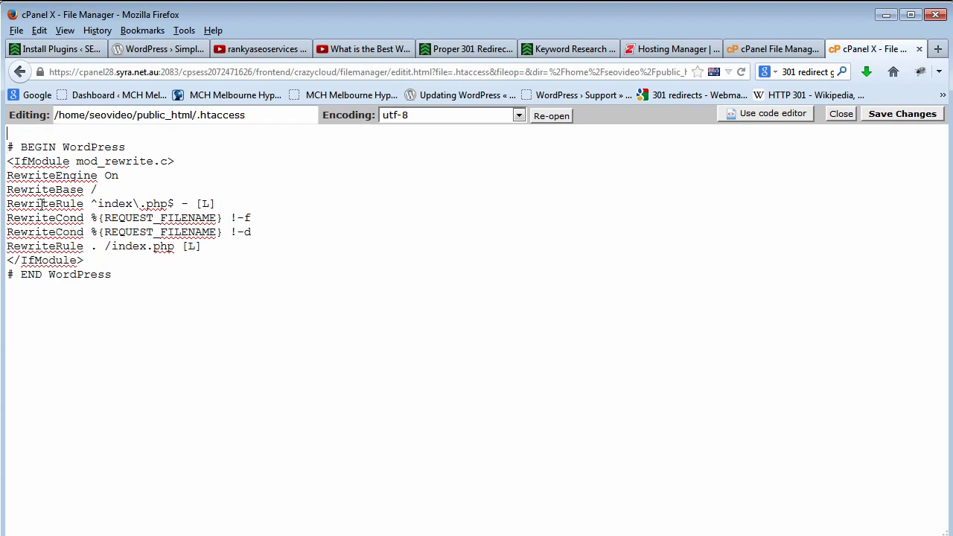
key(ctrl+v)
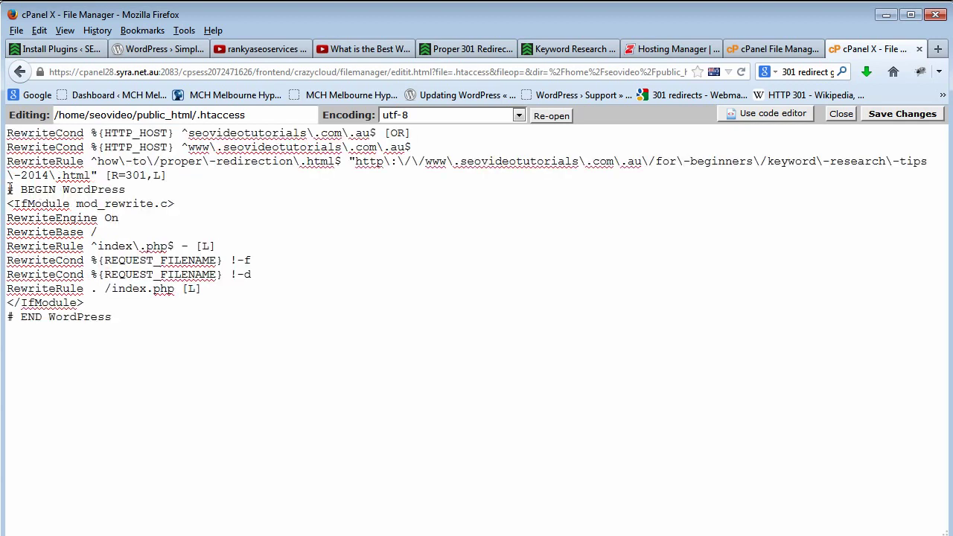
Highlight the WordPress block and the redirect rules above it to review their order in .htaccess.
drag(9, 188, 137, 317)
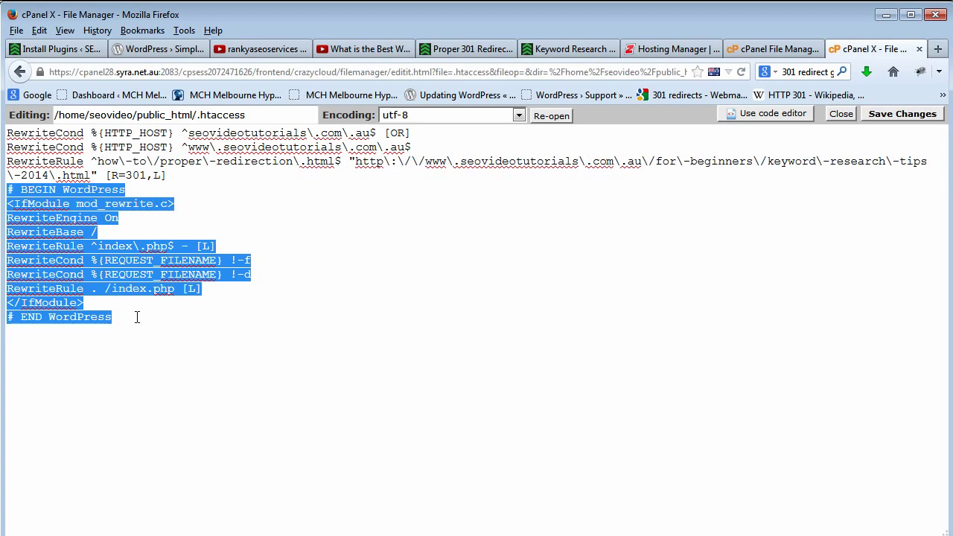
drag(168, 176, 4, 133)
click(177, 179)
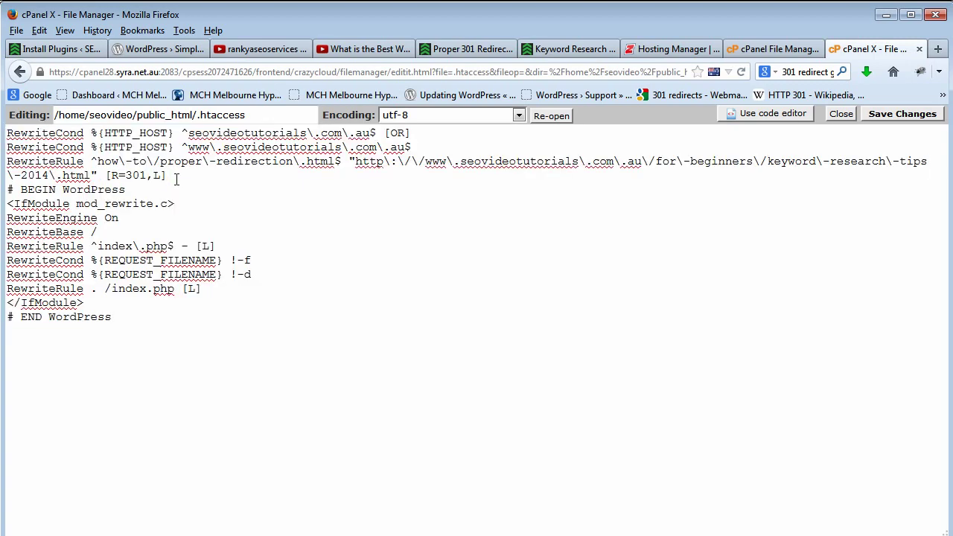
drag(176, 179, 2, 128)
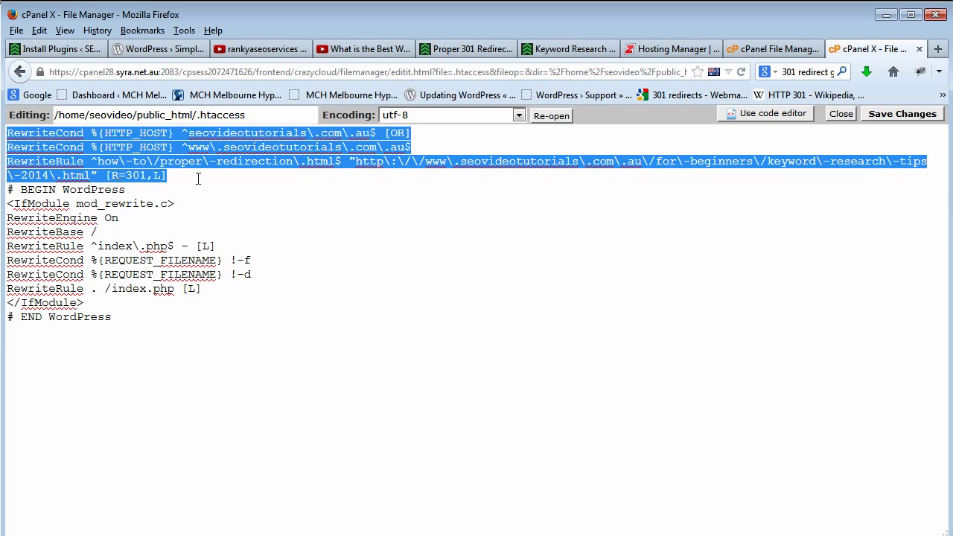
Save the changes to .htaccess and highlight the redirect rules and the WordPress block to review their order.
click(169, 194)
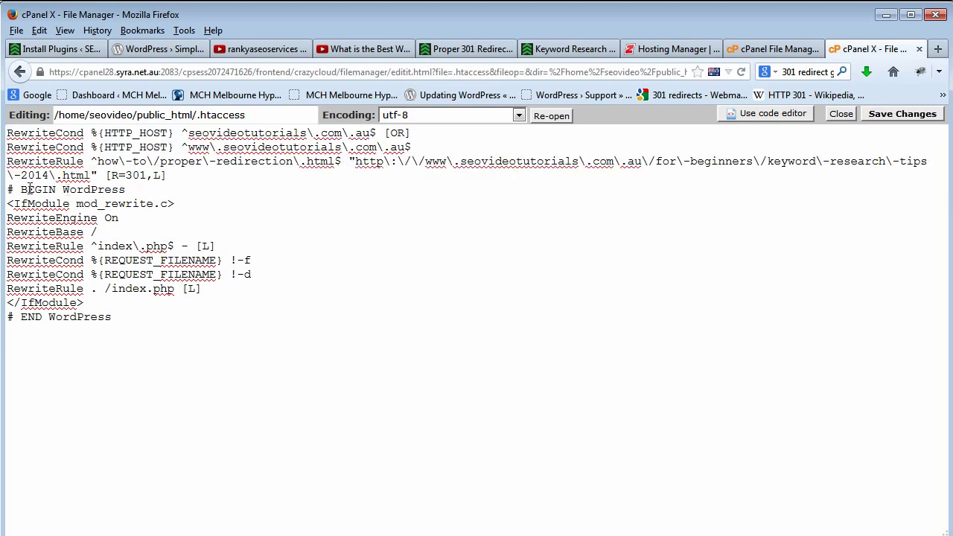
mouse_move(6, 190)
mouse_down()
mouse_move(119, 325)
mouse_move(137, 322)
mouse_move(42, 253)
mouse_move(6, 191)
mouse_up()
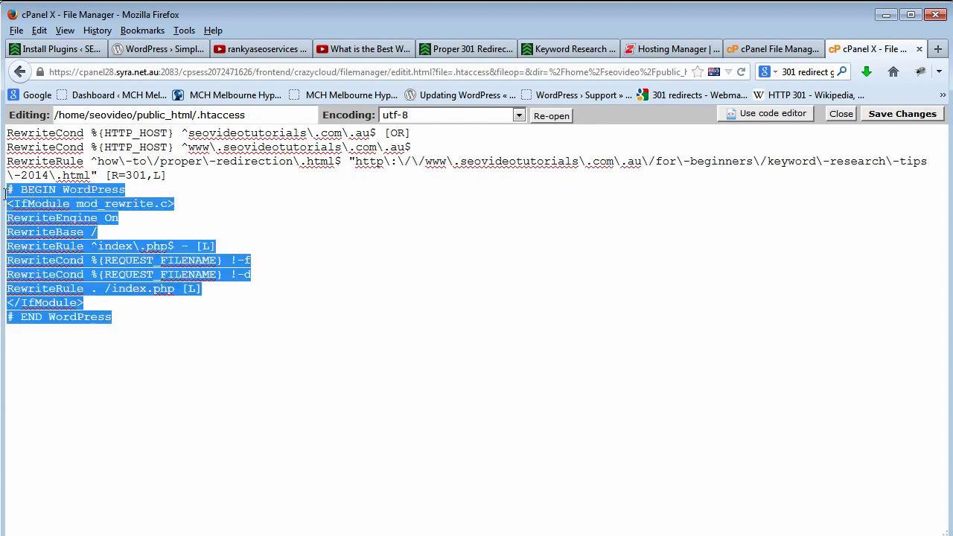
click(128, 317)
drag(127, 316, 6, 191)
click(83, 175)
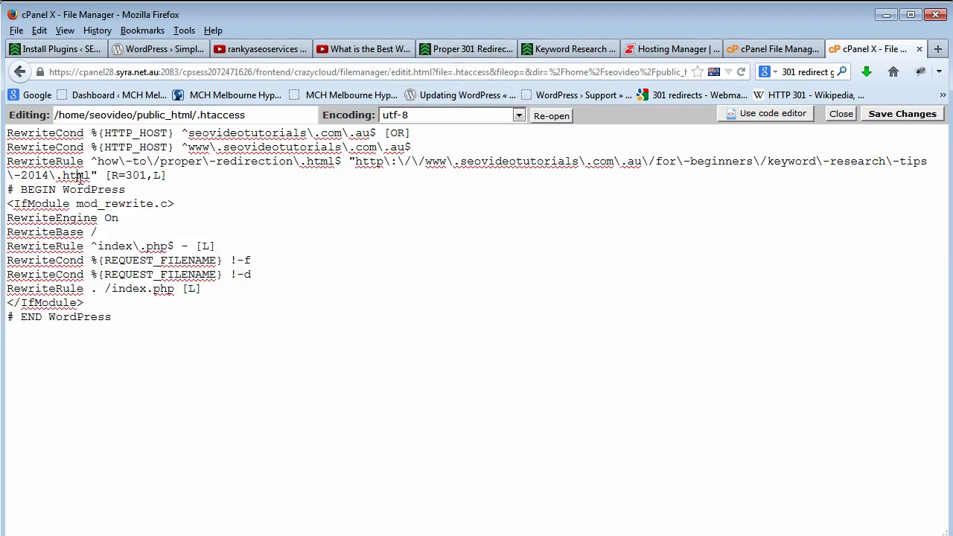
click(891, 117)
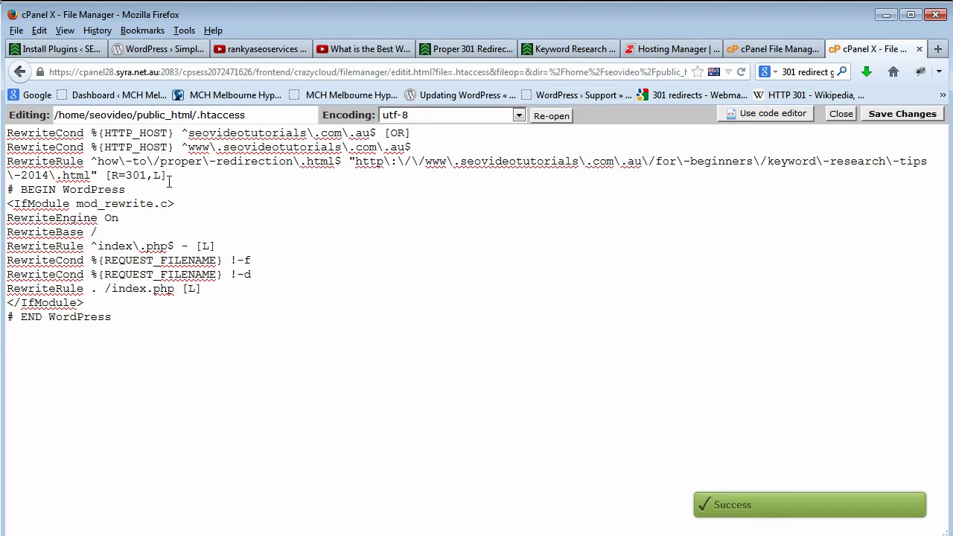
drag(170, 175, 4, 135)
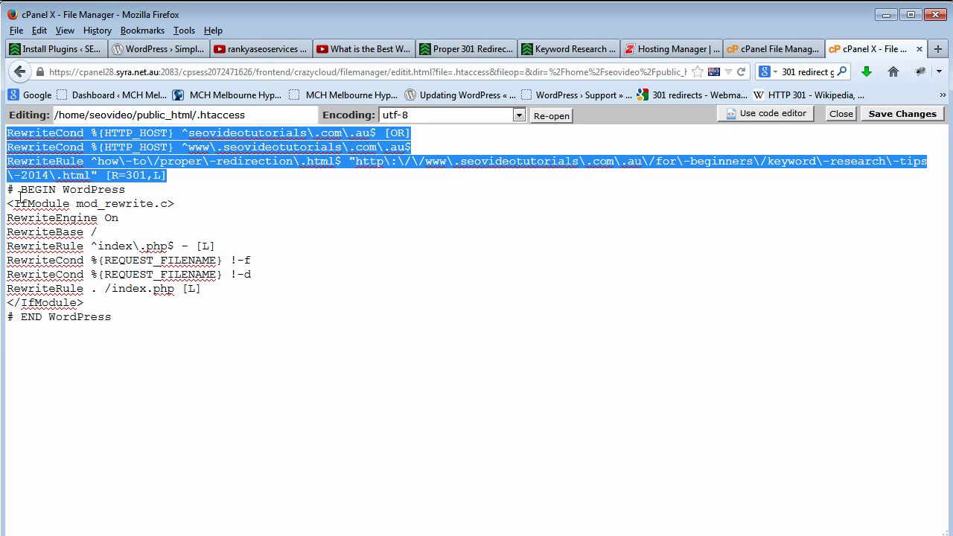
drag(8, 189, 128, 317)
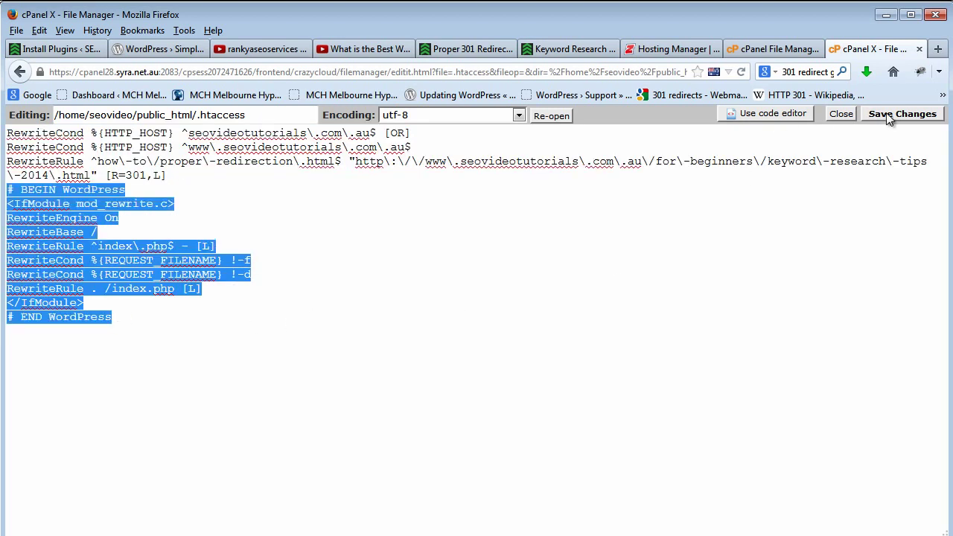
Reload the Proper 301 Redirection page to test the redirect and examine the path in the resulting address.
click(459, 47)
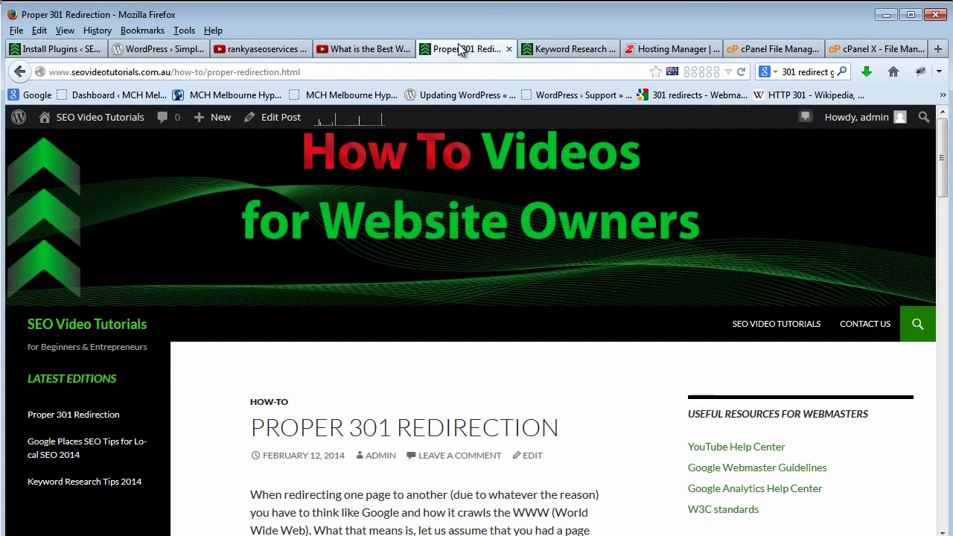
click(742, 72)
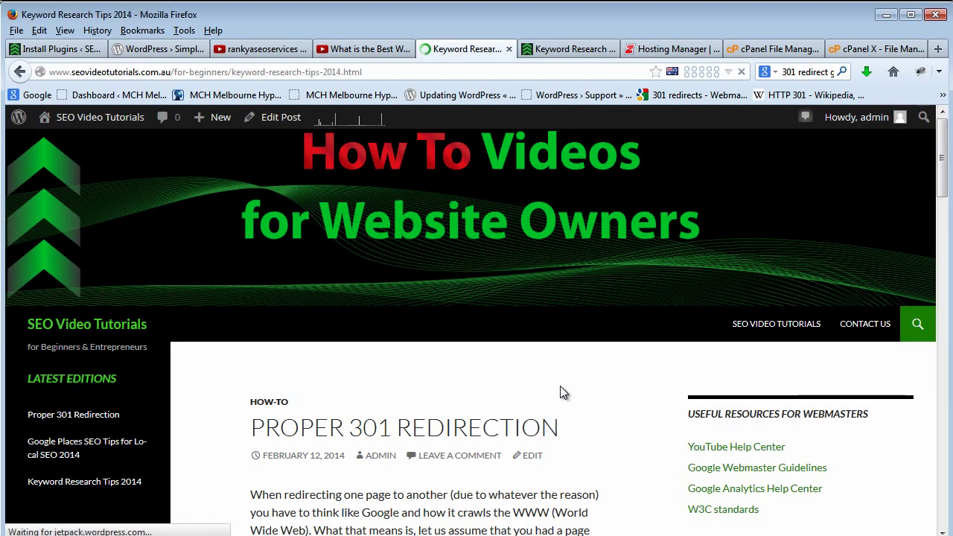
drag(196, 72, 431, 71)
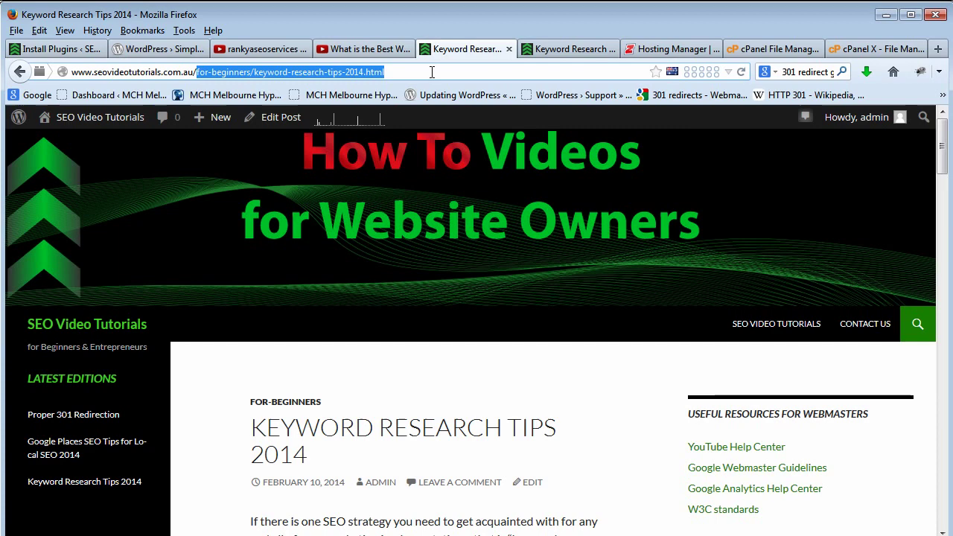
click(432, 71)
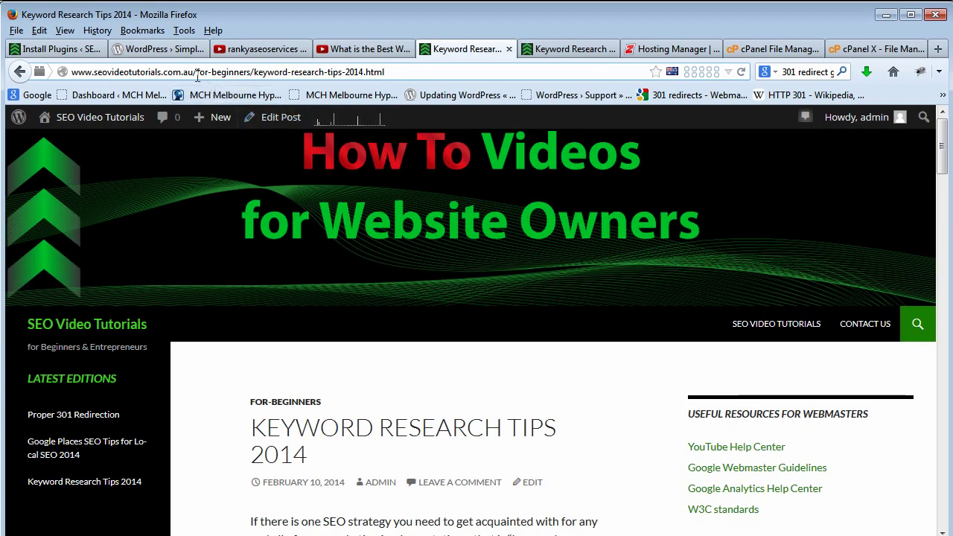
drag(196, 72, 461, 72)
click(461, 73)
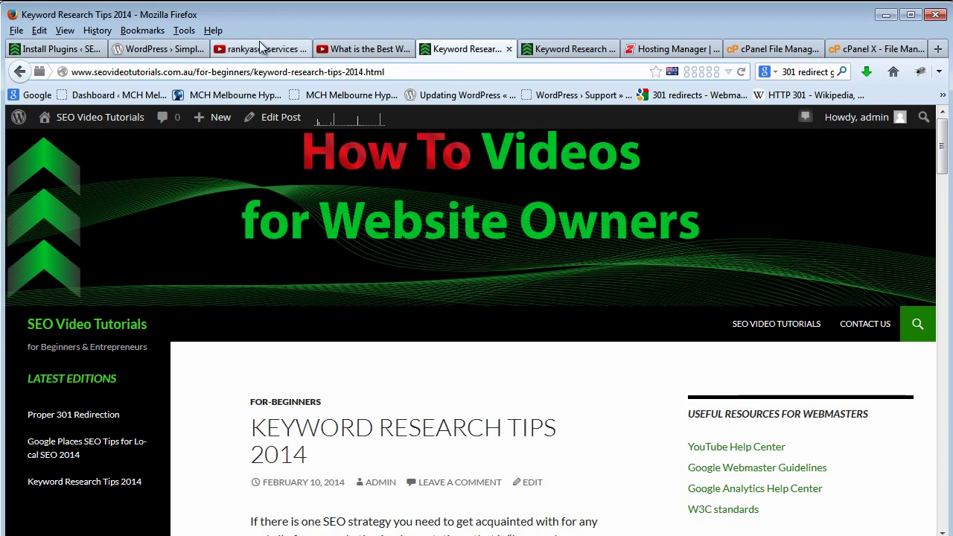
View the YouTube video "What is the Best Way to Do a 301 Redirect?" and the rankyaseoservices channel page.
click(367, 50)
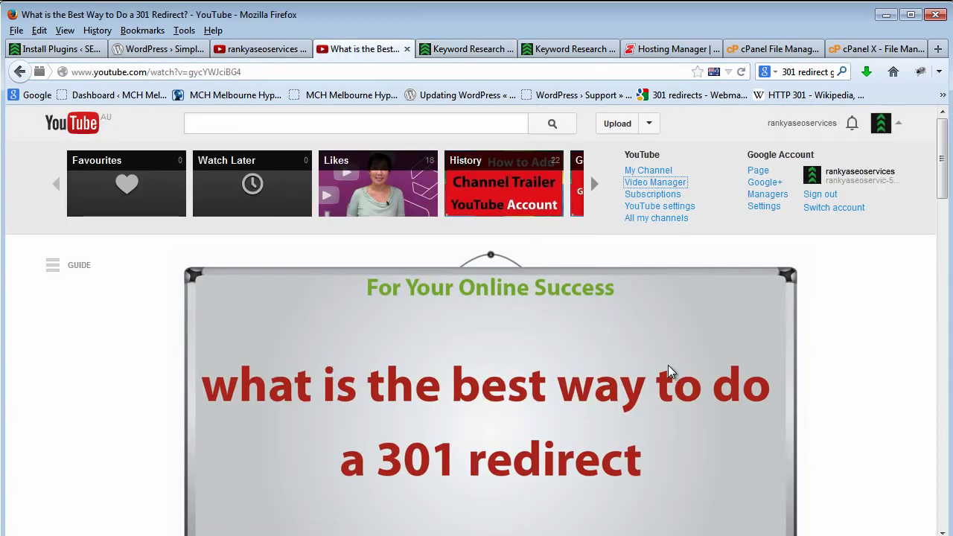
scroll(734, 356, down, 3)
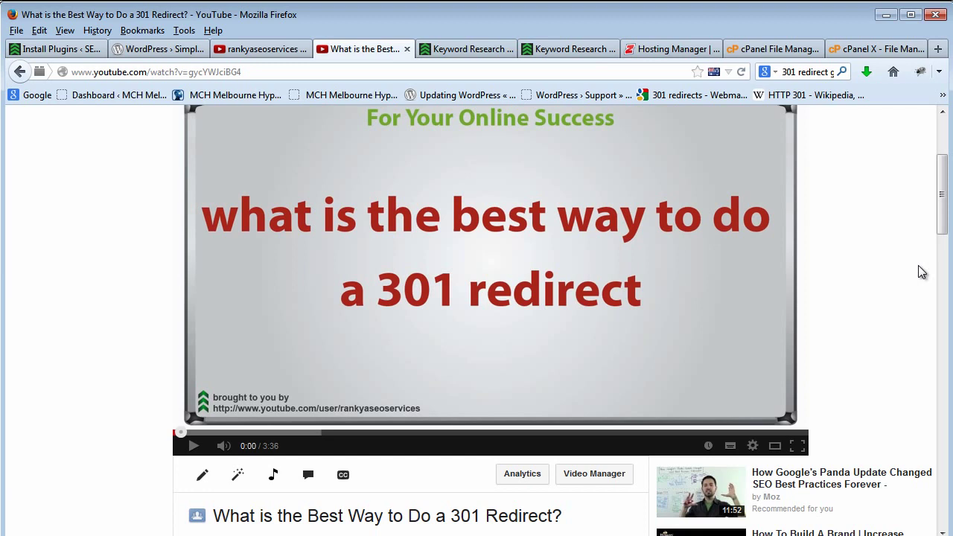
drag(943, 228, 942, 218)
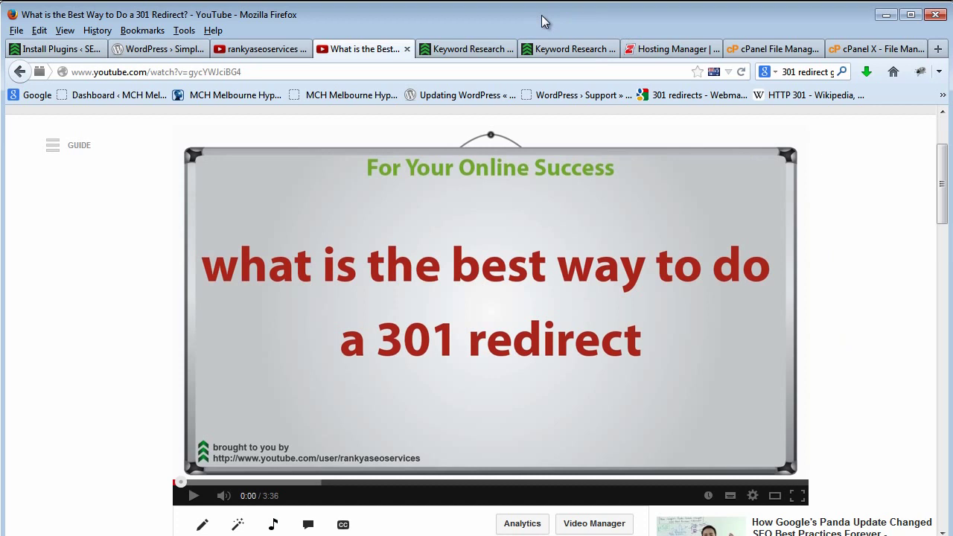
click(266, 50)
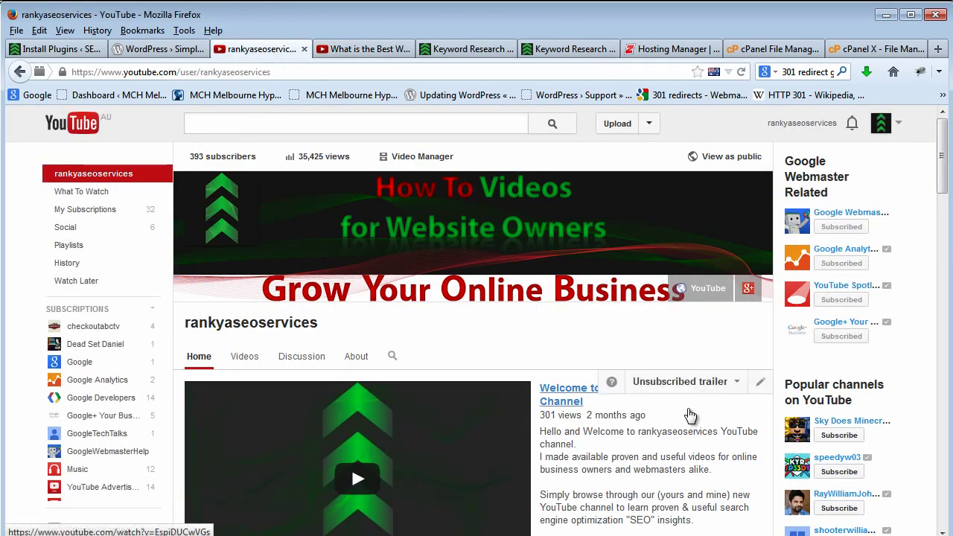